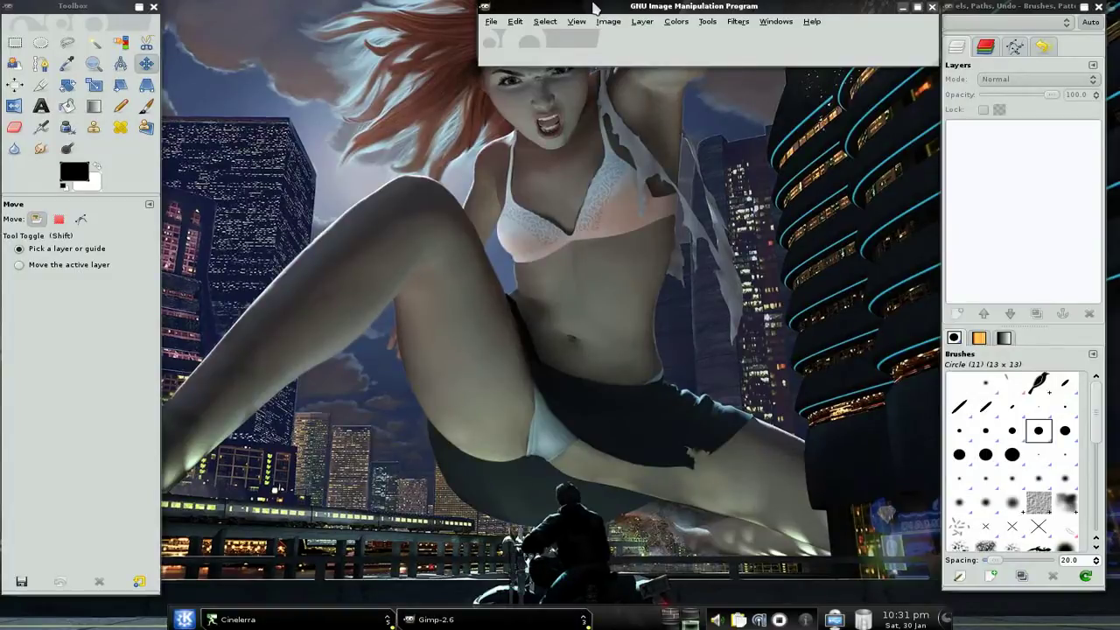
# Open subscribers.pdf from File > Open Recent
pyautogui.click(492, 22)
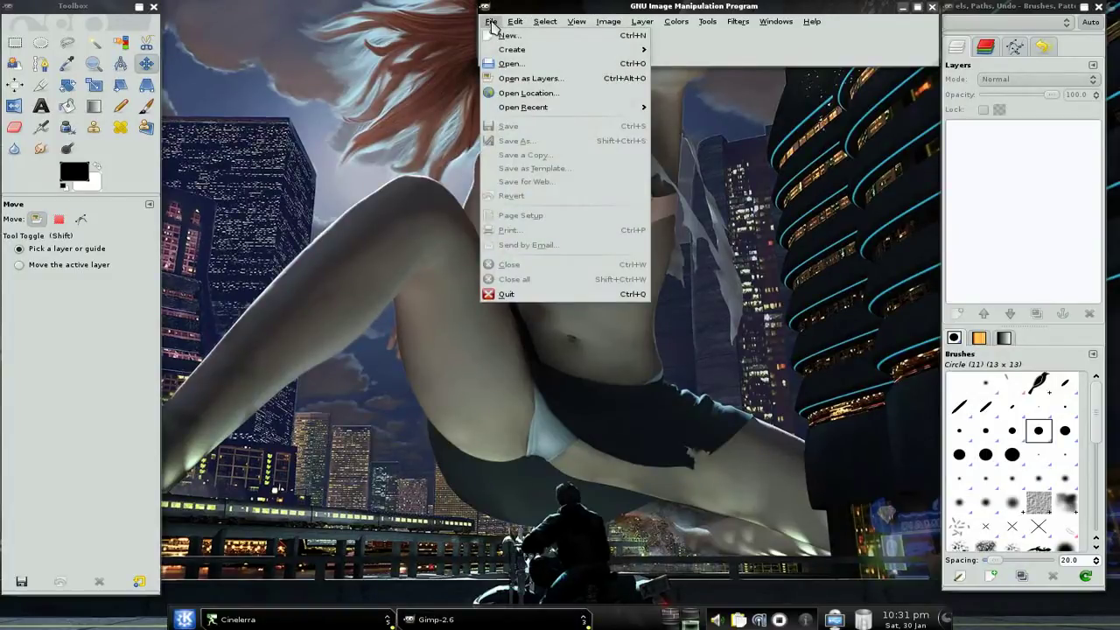
pyautogui.moveTo(549, 109)
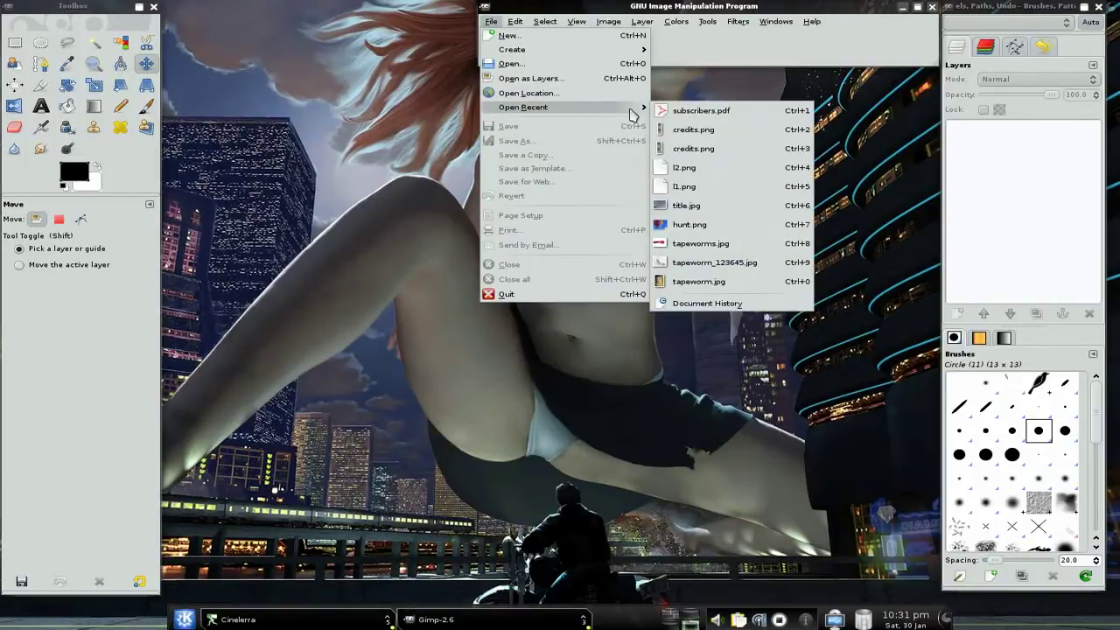
pyautogui.click(692, 111)
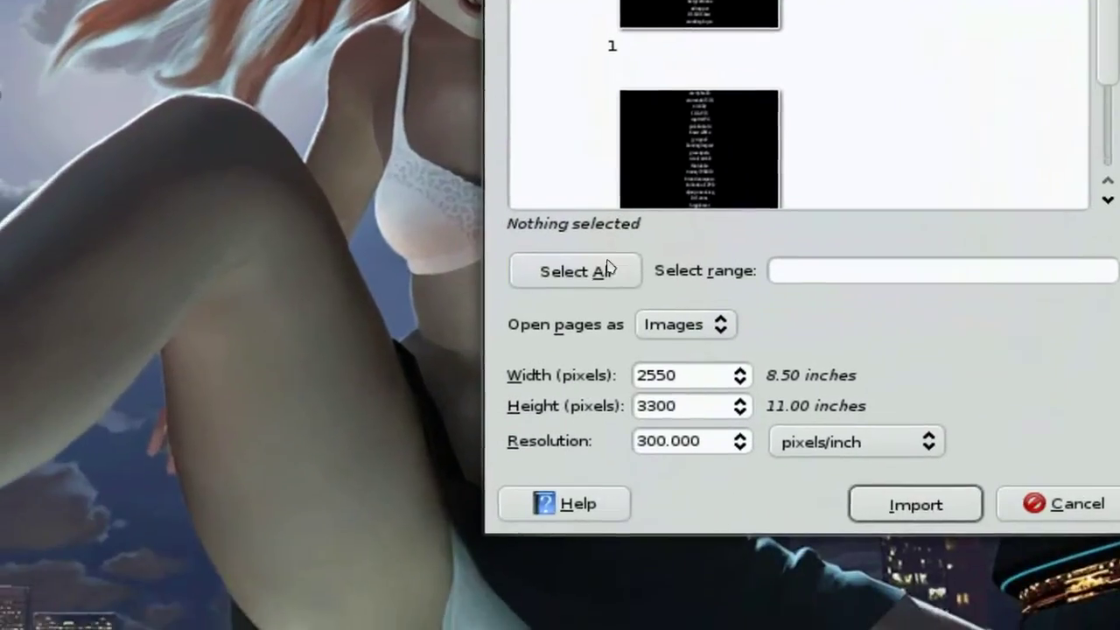
# Import both PDF pages as separate images at a width of 1280
pyautogui.click(609, 267)
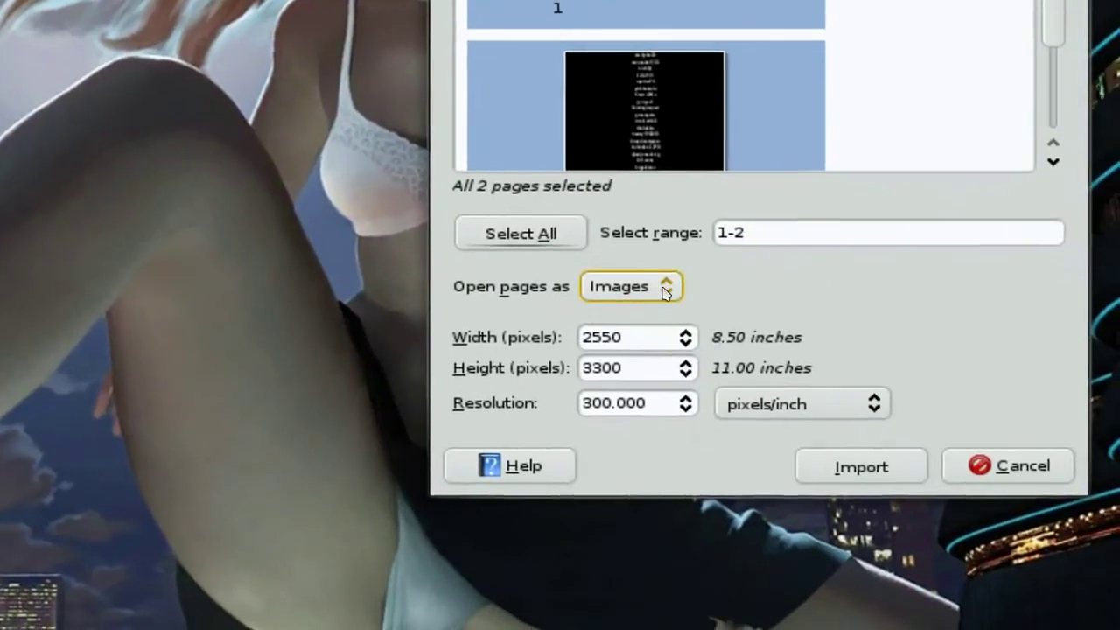
pyautogui.click(728, 314)
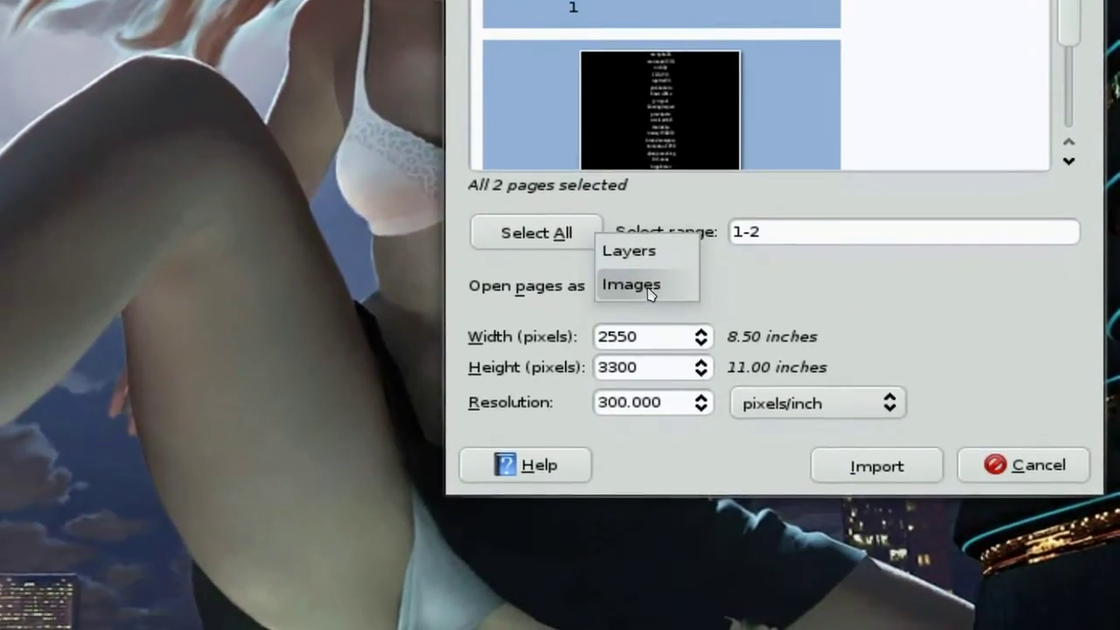
pyautogui.click(650, 287)
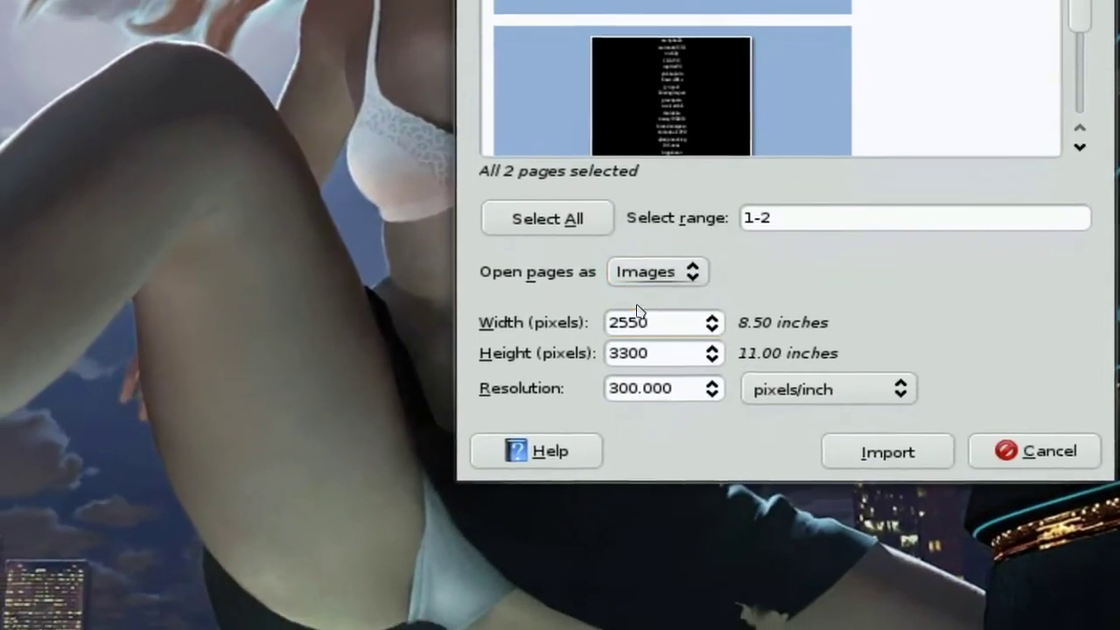
pyautogui.click(635, 337)
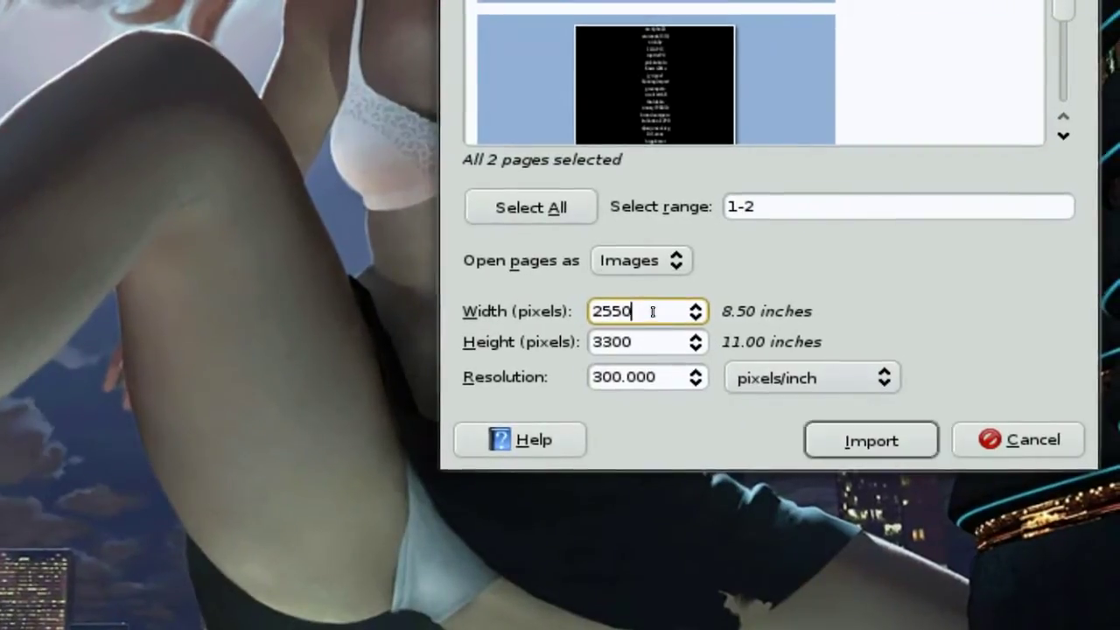
pyautogui.moveTo(651, 312); pyautogui.dragTo(575, 311)
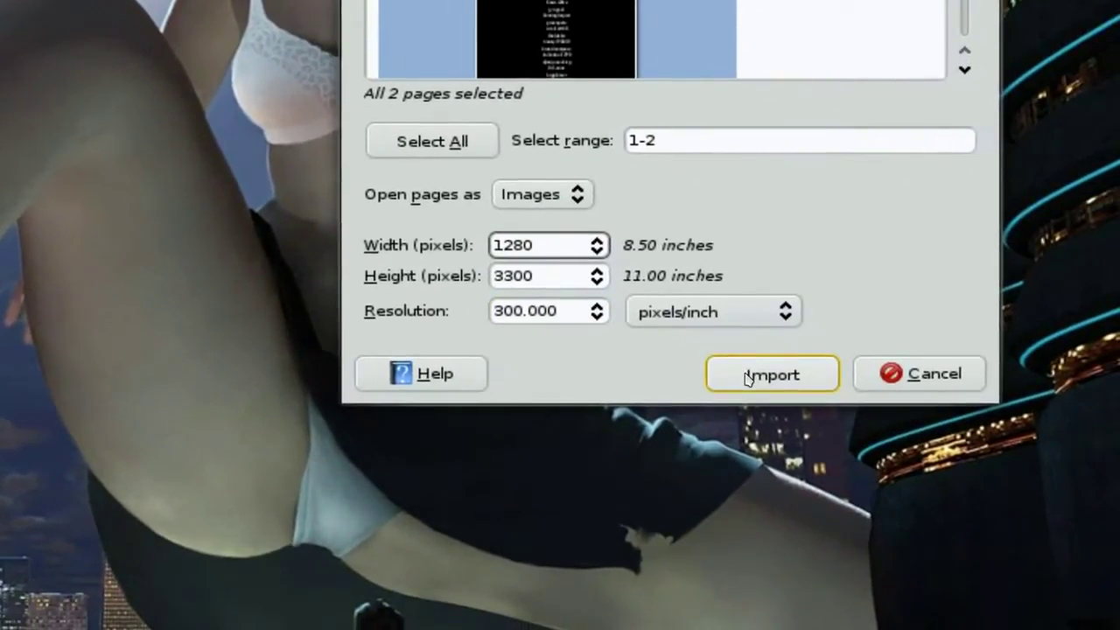
pyautogui.click(747, 376)
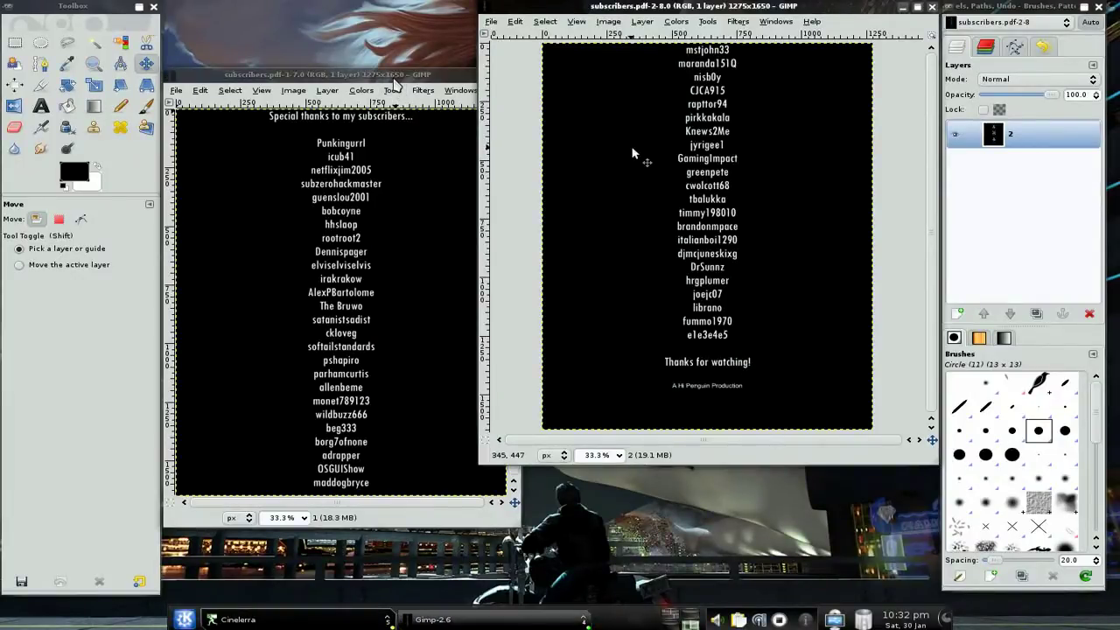
# Create a new 1280 × 3300 pixel image with its fill set to Transparency
pyautogui.moveTo(394, 82); pyautogui.dragTo(390, 13)
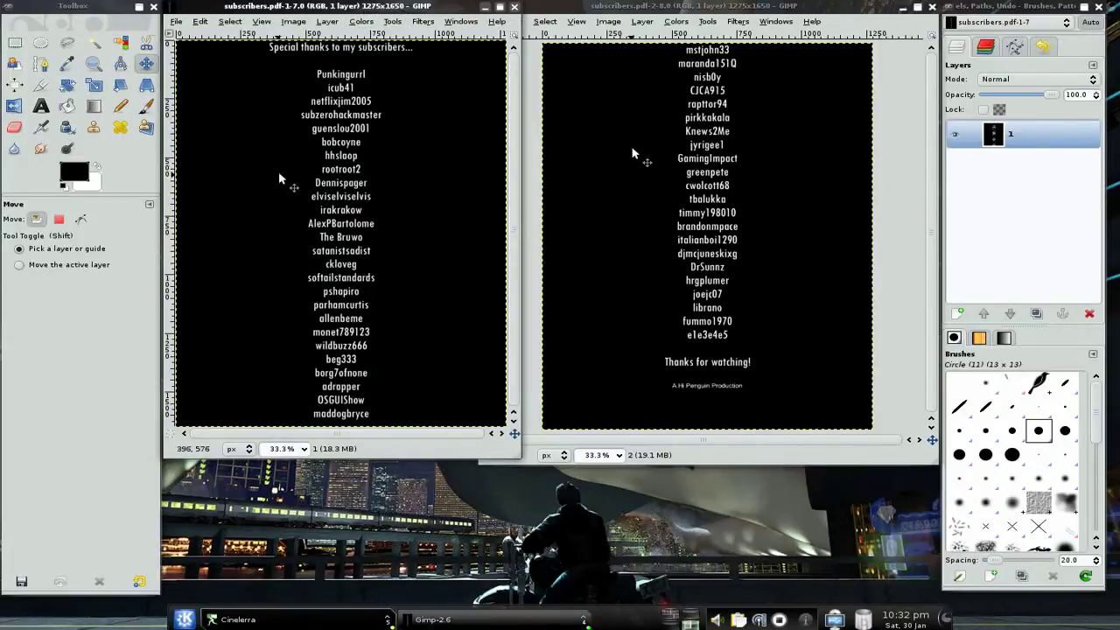
pyautogui.click(177, 22)
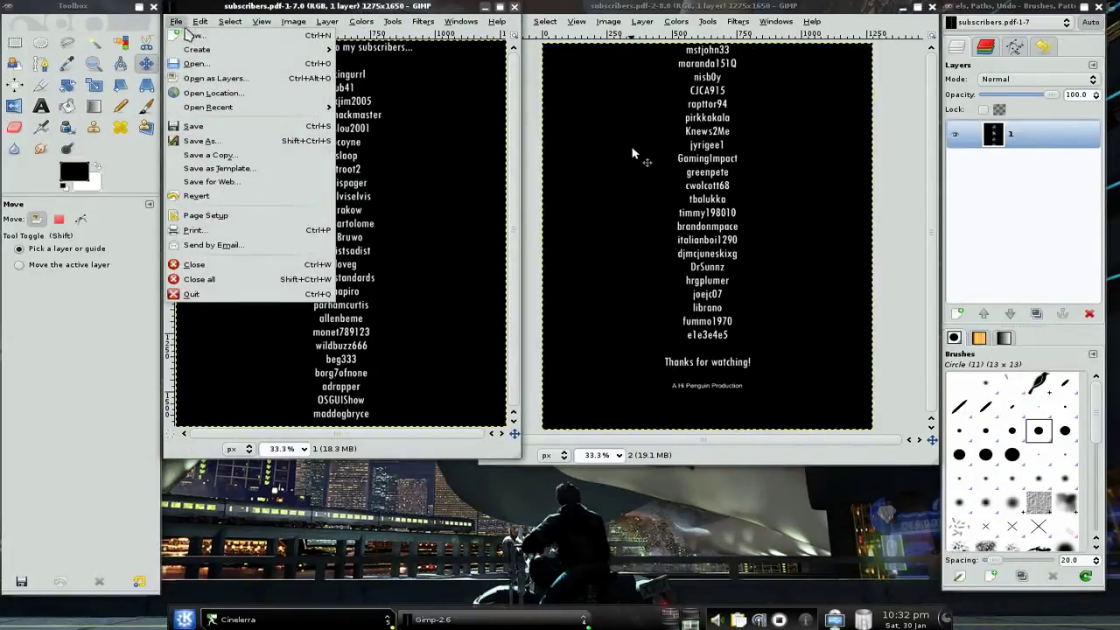
pyautogui.click(189, 34)
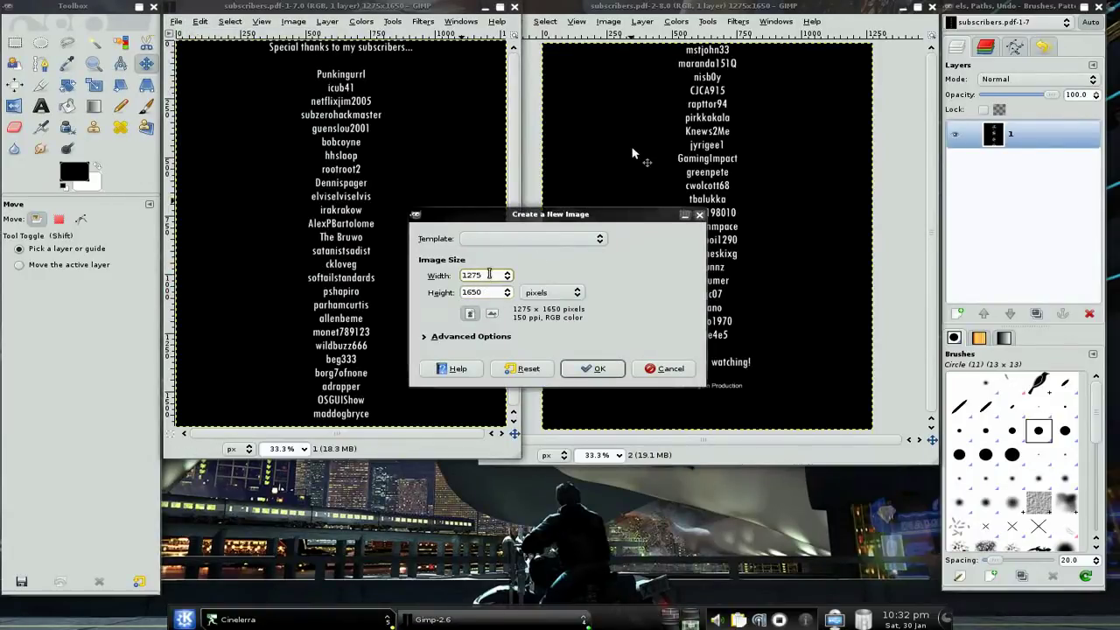
pyautogui.moveTo(483, 276); pyautogui.dragTo(418, 267)
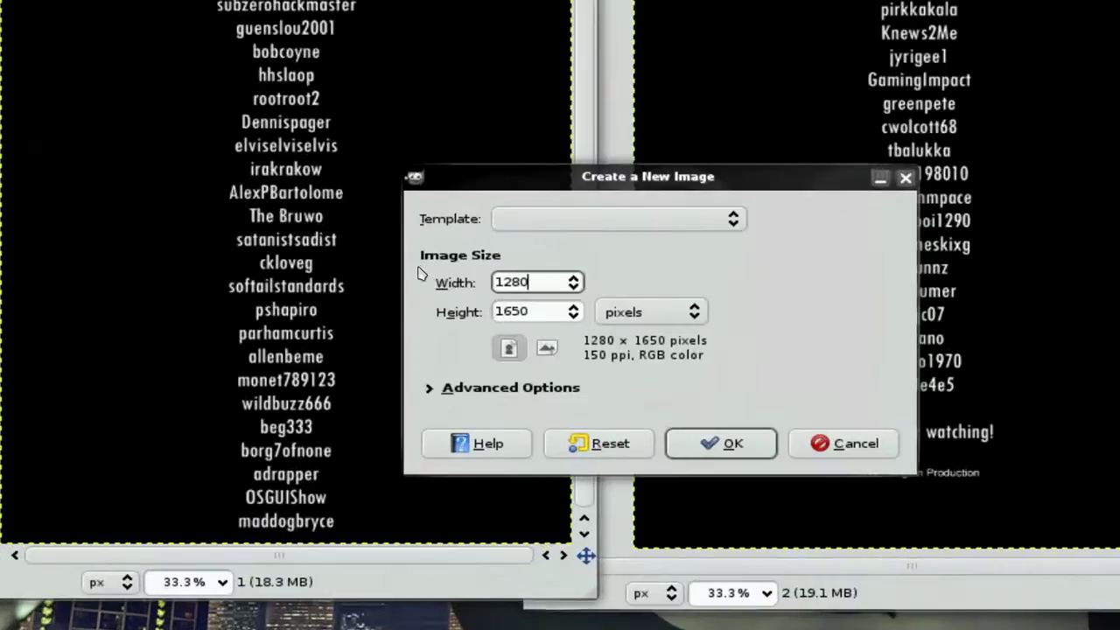
pyautogui.press('Tab')
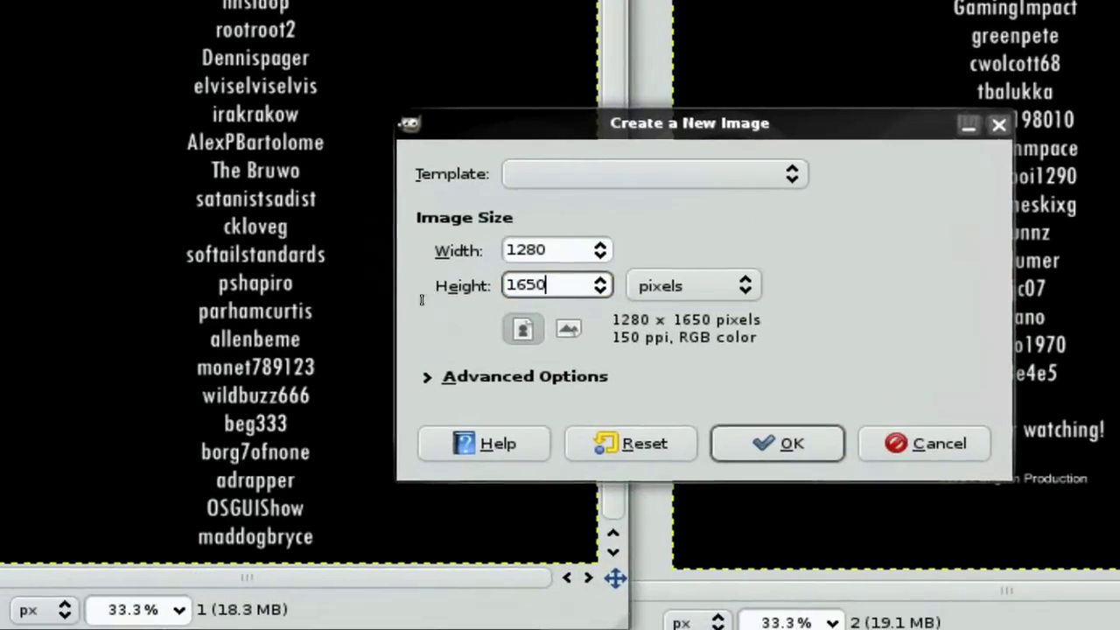
pyautogui.moveTo(548, 285); pyautogui.dragTo(505, 286)
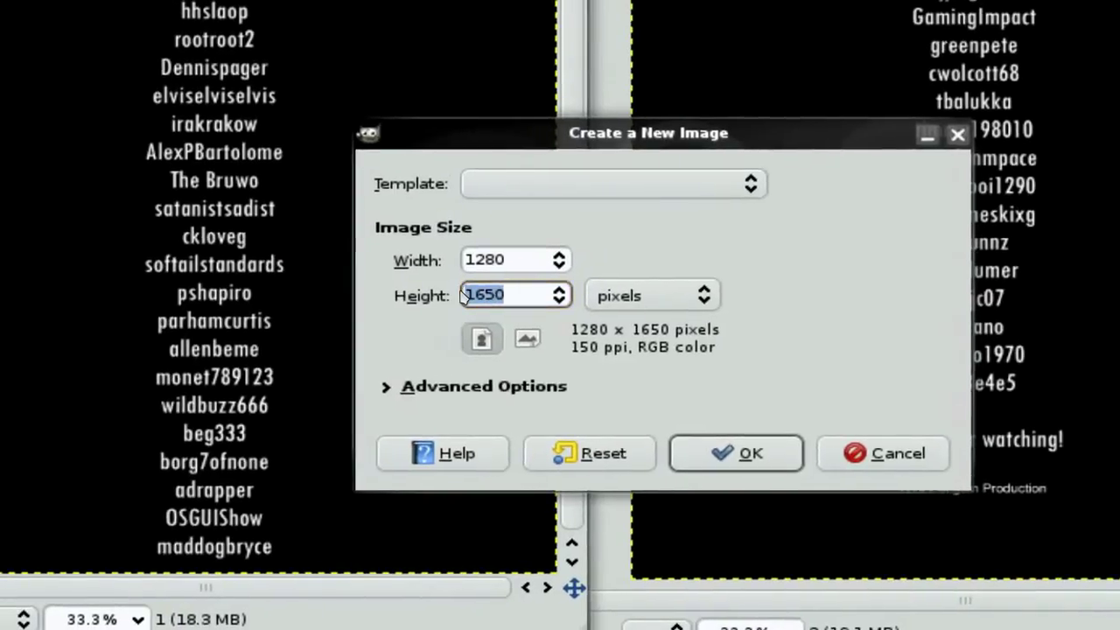
pyautogui.write('3300')
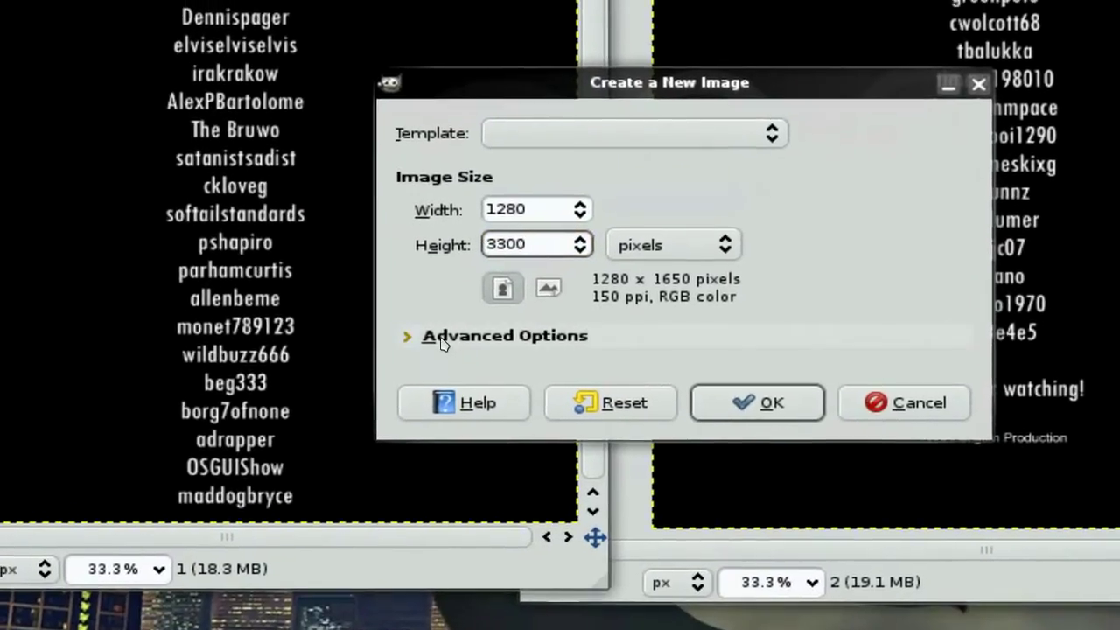
pyautogui.click(427, 386)
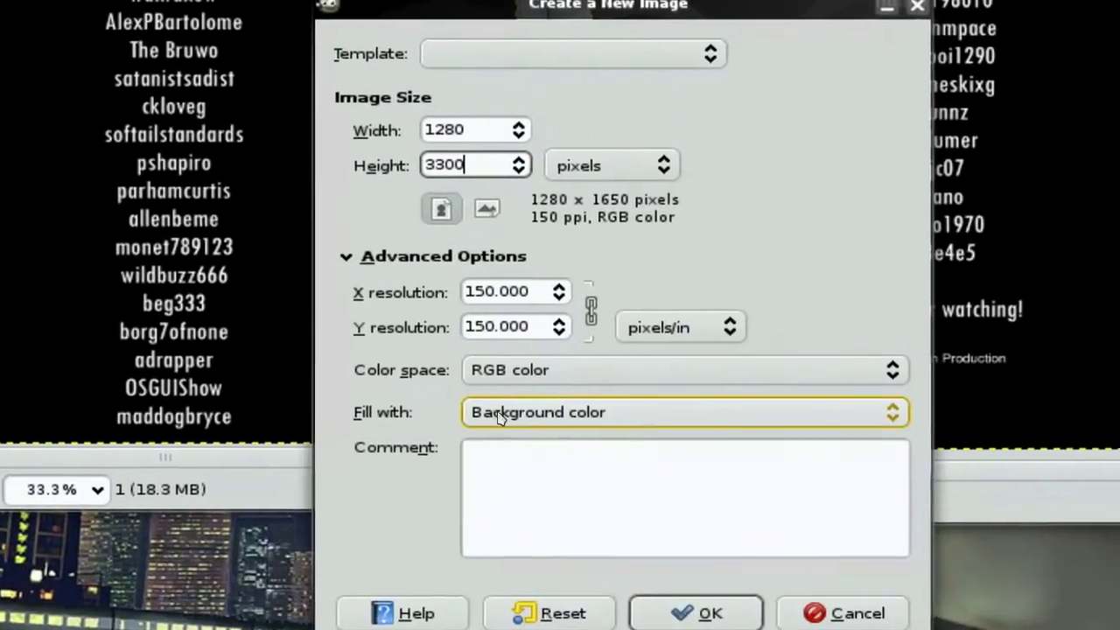
pyautogui.click(525, 430)
pyautogui.click(496, 447)
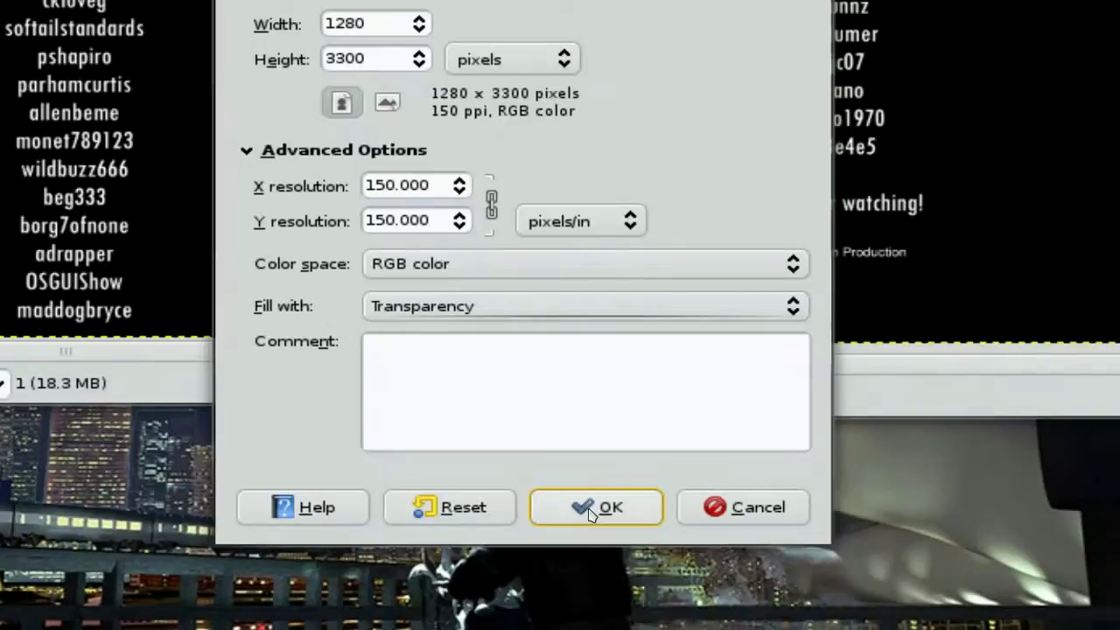
pyautogui.click(589, 513)
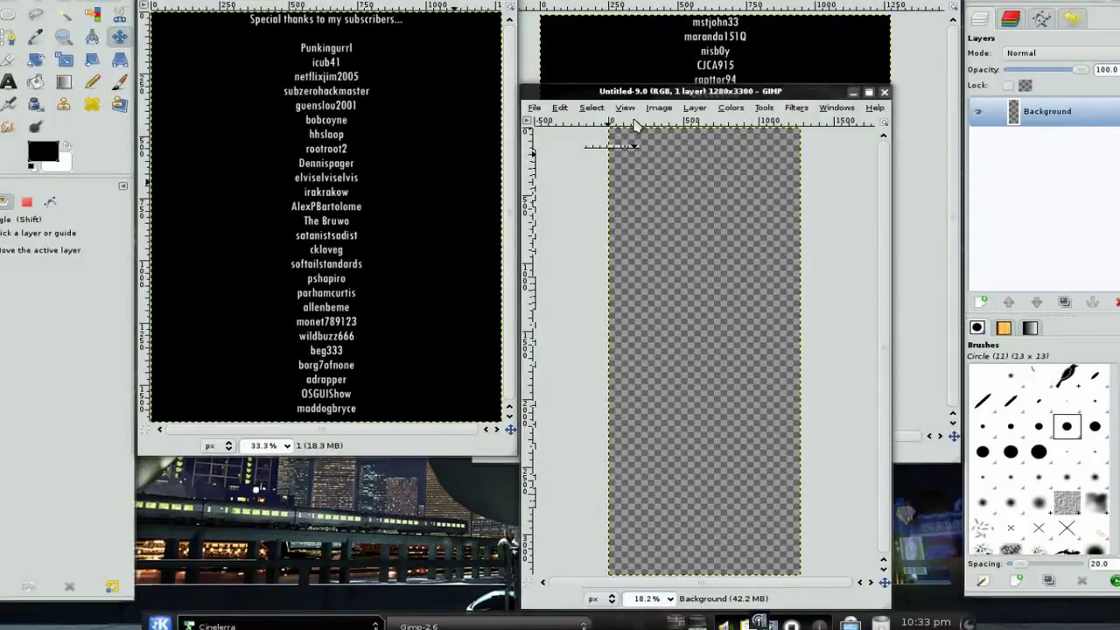
# Add a transparent layer named New Layer to the new image
pyautogui.click(694, 114)
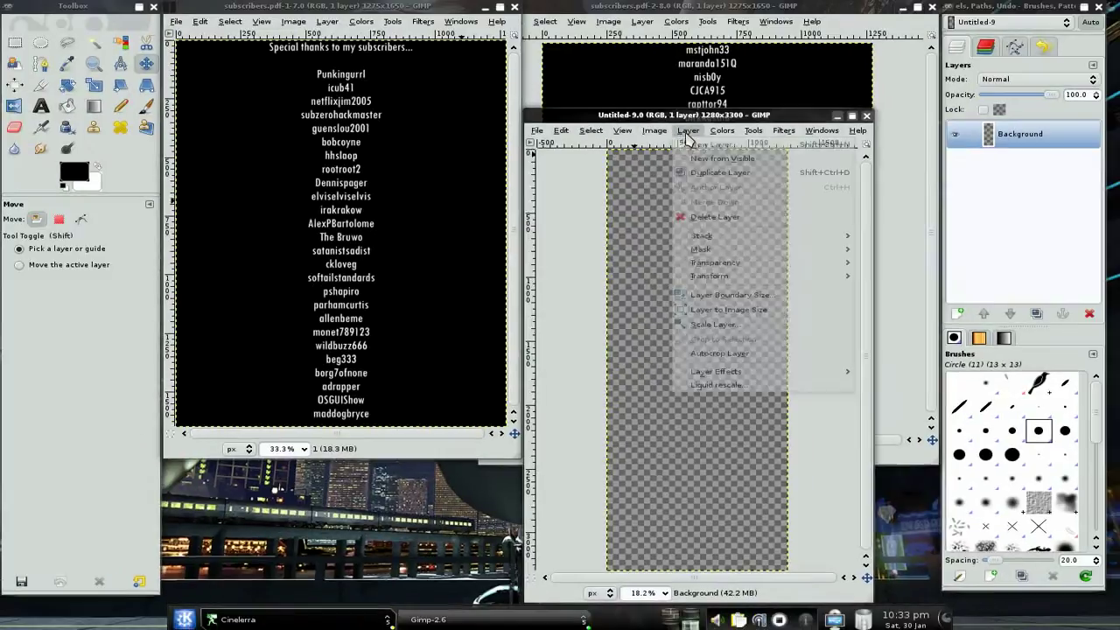
pyautogui.click(698, 144)
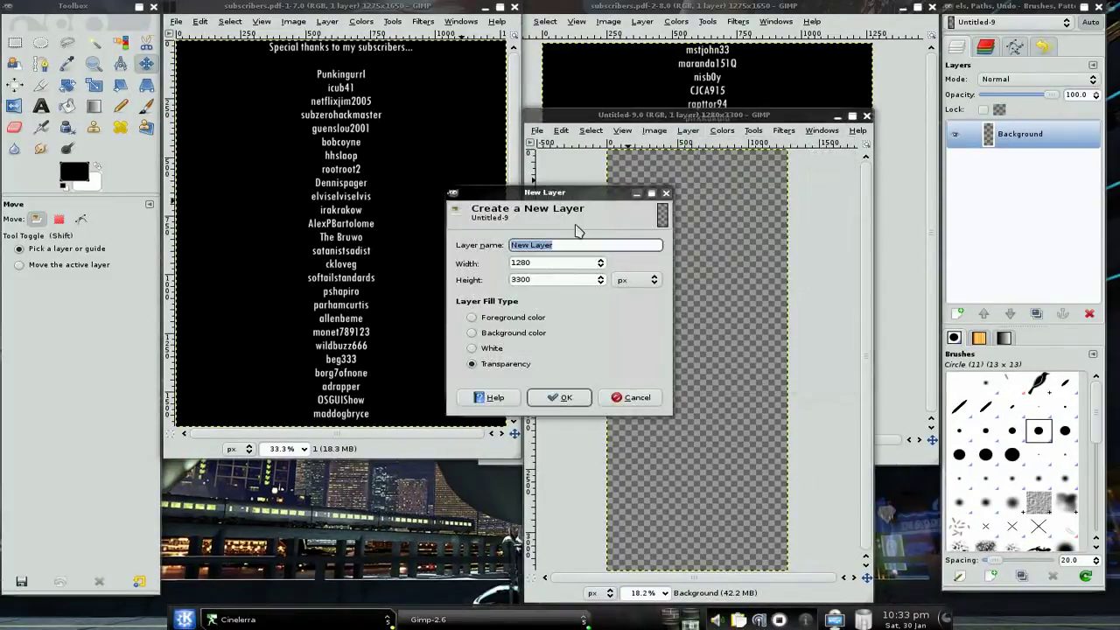
pyautogui.click(565, 400)
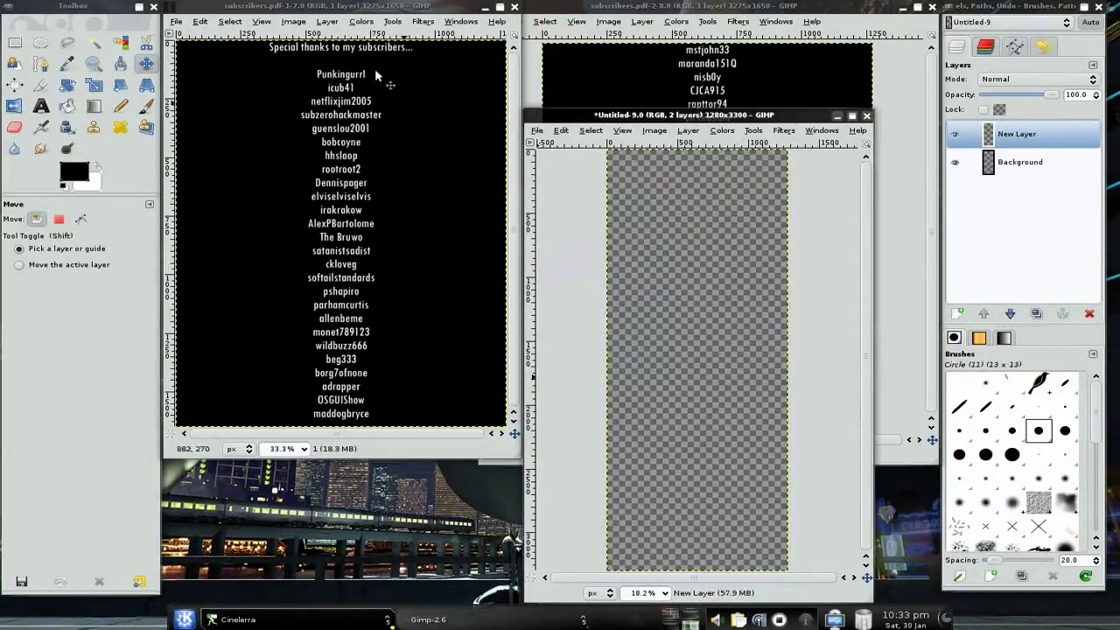
# Copy the whole first subscriber page and paste it near the top of the new image
pyautogui.moveTo(355, 26)
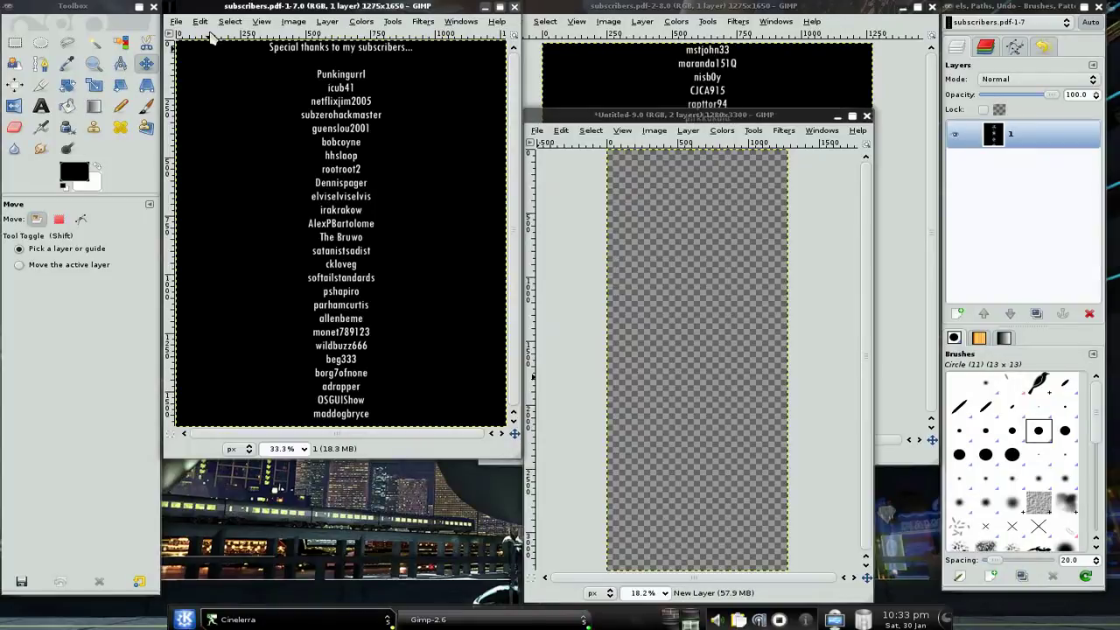
pyautogui.hotkey('ctrl', 'a')
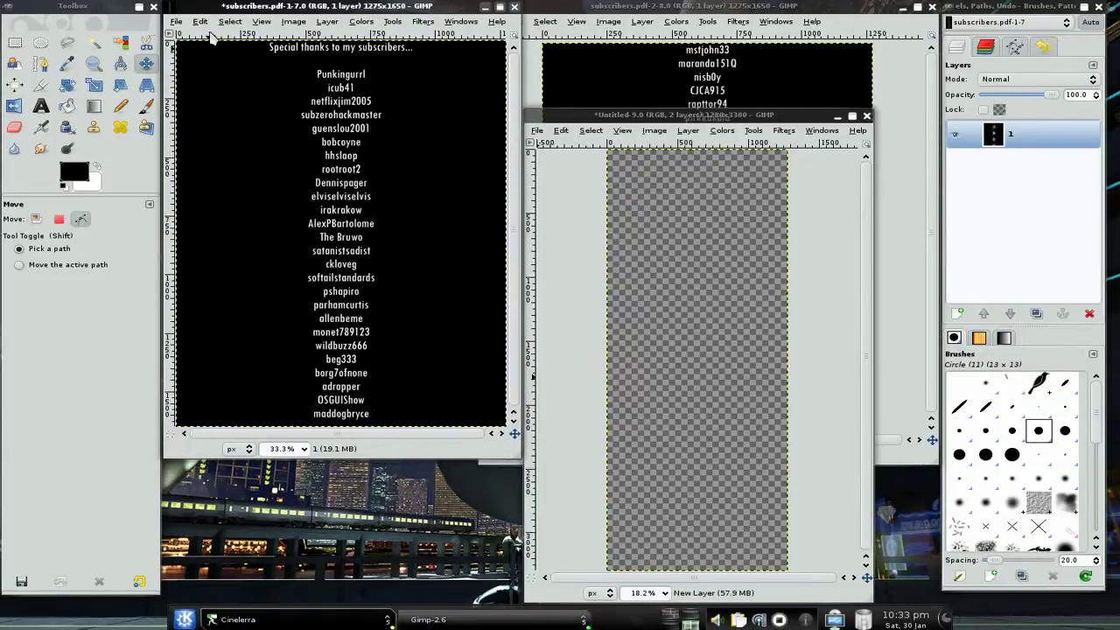
pyautogui.hotkey('ctrl', 'c')
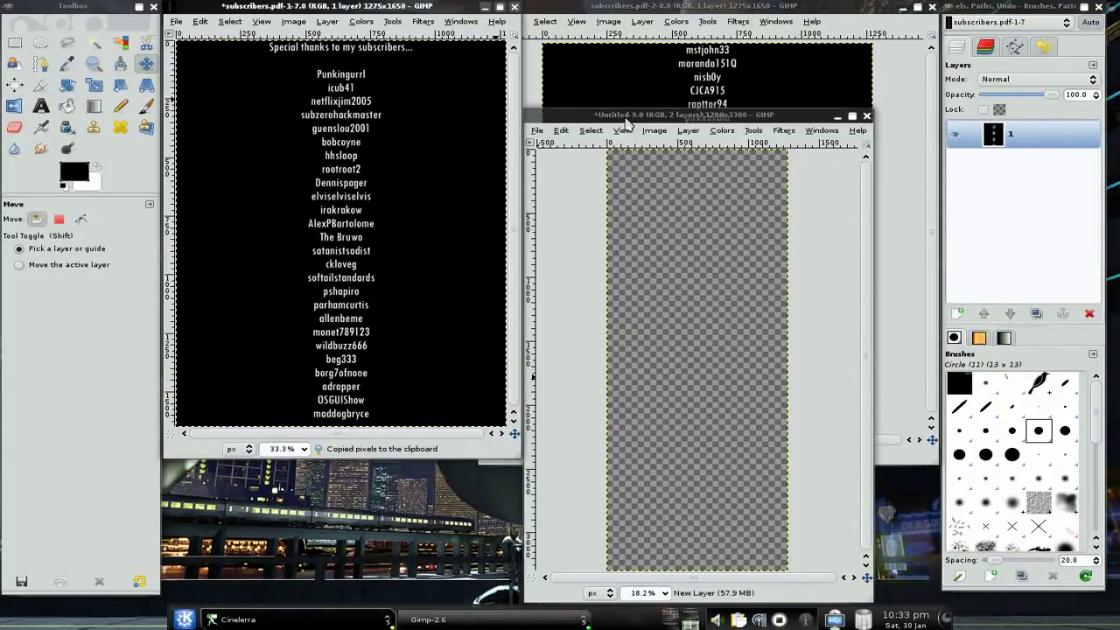
pyautogui.moveTo(625, 121)
pyautogui.hotkey('ctrl', 'v')
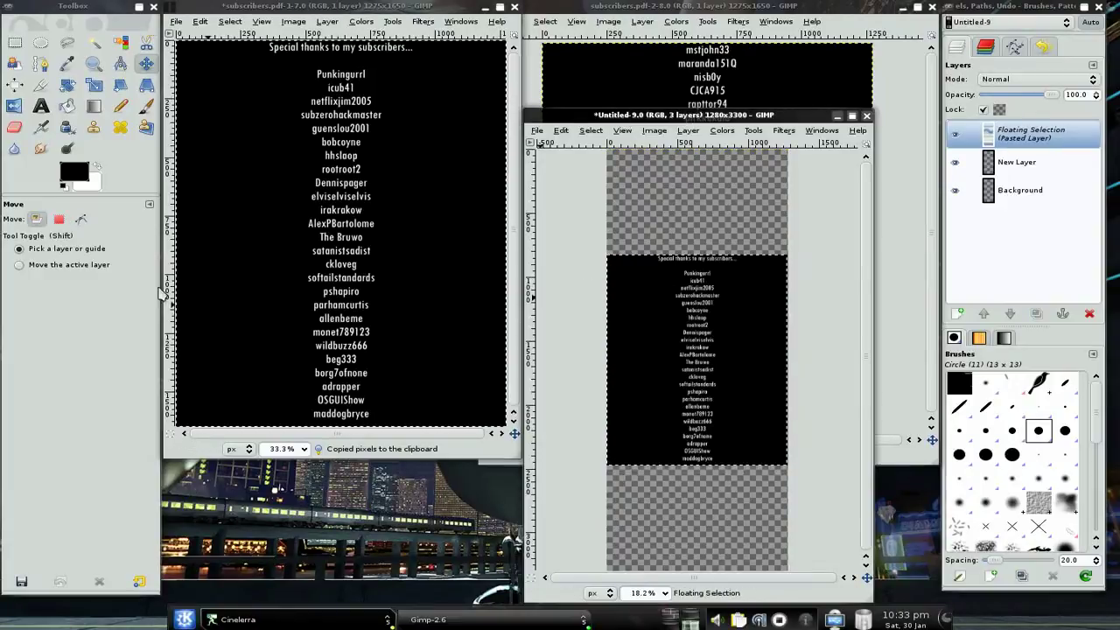
pyautogui.moveTo(723, 364)
pyautogui.mouseDown()
pyautogui.moveTo(711, 351)
pyautogui.moveTo(710, 262)
pyautogui.mouseUp()
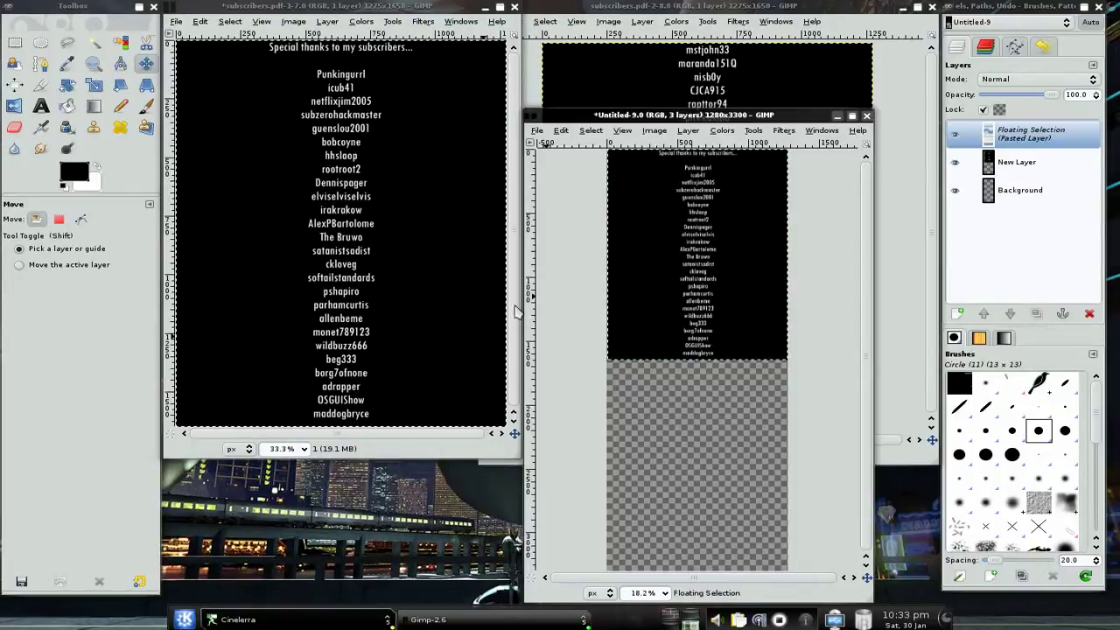
# Widen the image window and zoom to check the pasted names' position
pyautogui.moveTo(525, 306); pyautogui.dragTo(315, 298)
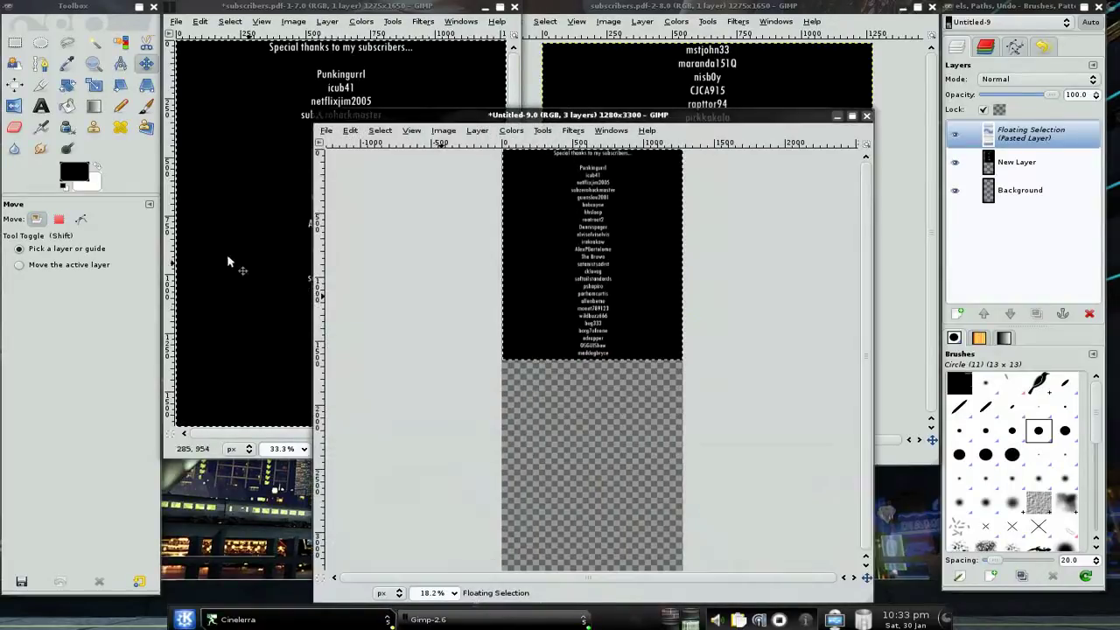
pyautogui.click(94, 63)
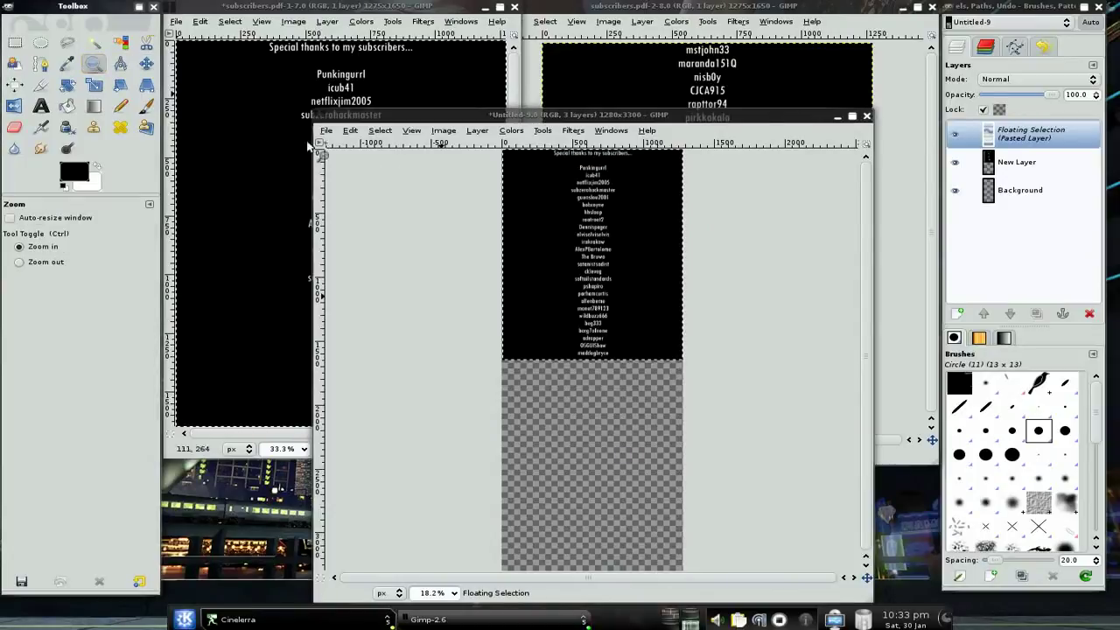
pyautogui.click(590, 219)
pyautogui.click(589, 218)
pyautogui.click(589, 217)
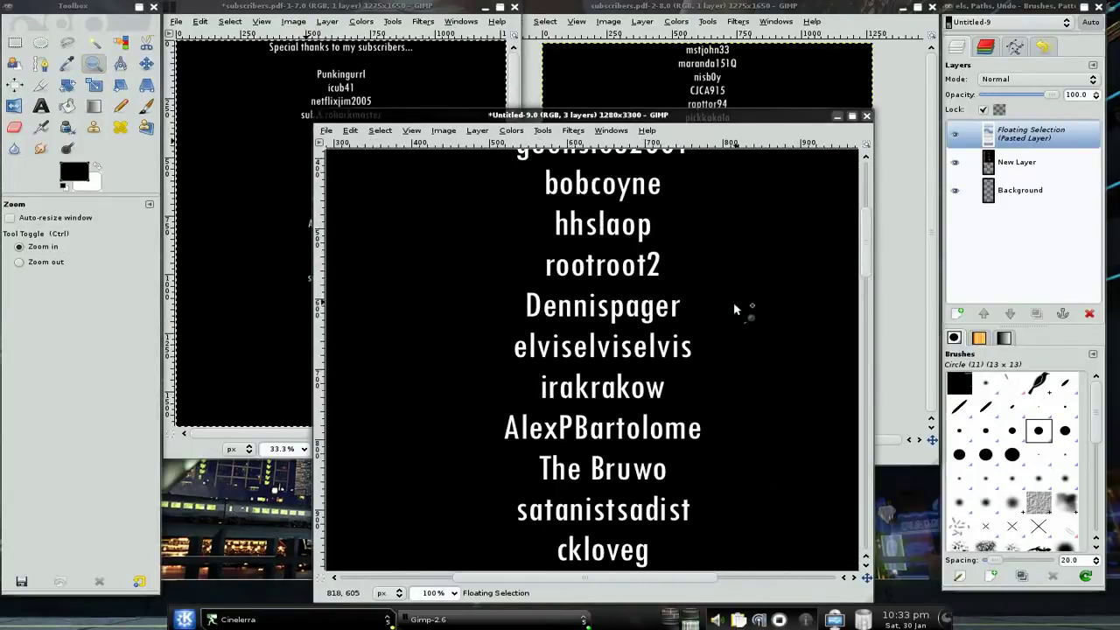
pyautogui.click(661, 317)
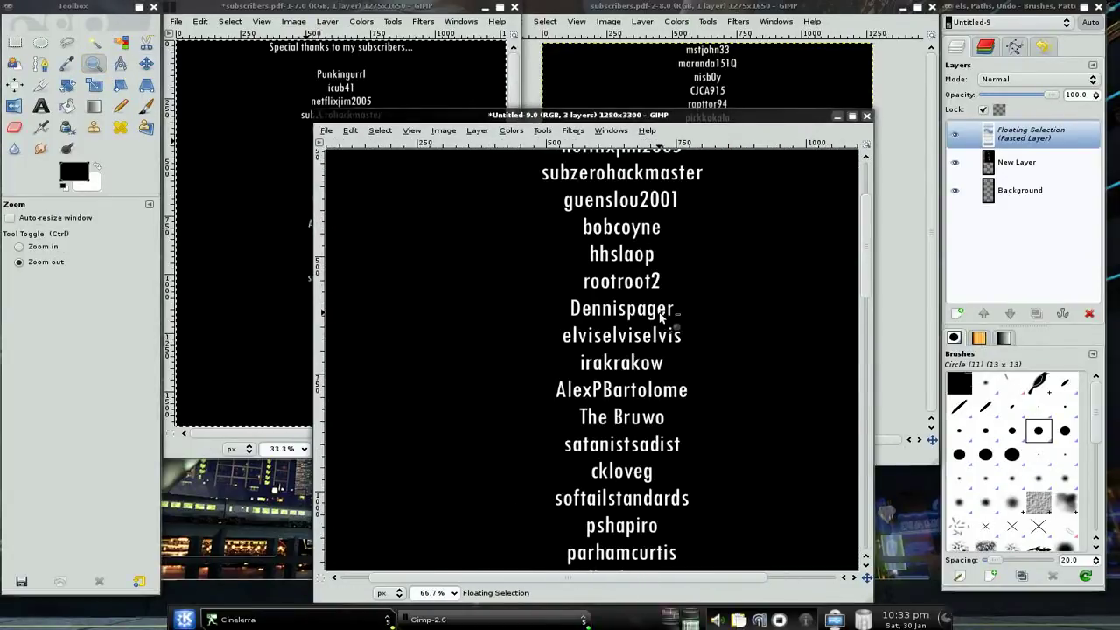
pyautogui.keyDown('ctrl'); pyautogui.click(660, 317); pyautogui.keyUp('ctrl')
pyautogui.moveTo(860, 303); pyautogui.dragTo(865, 222)
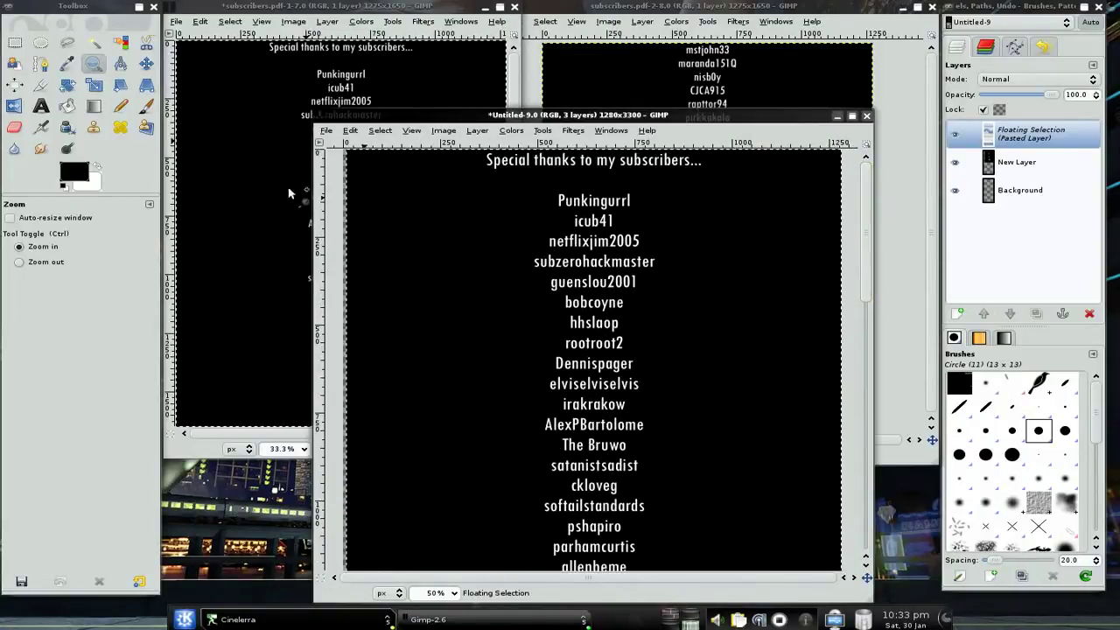
# Nudge the pasted page into place with Move and anchor it onto New Layer
pyautogui.click(146, 63)
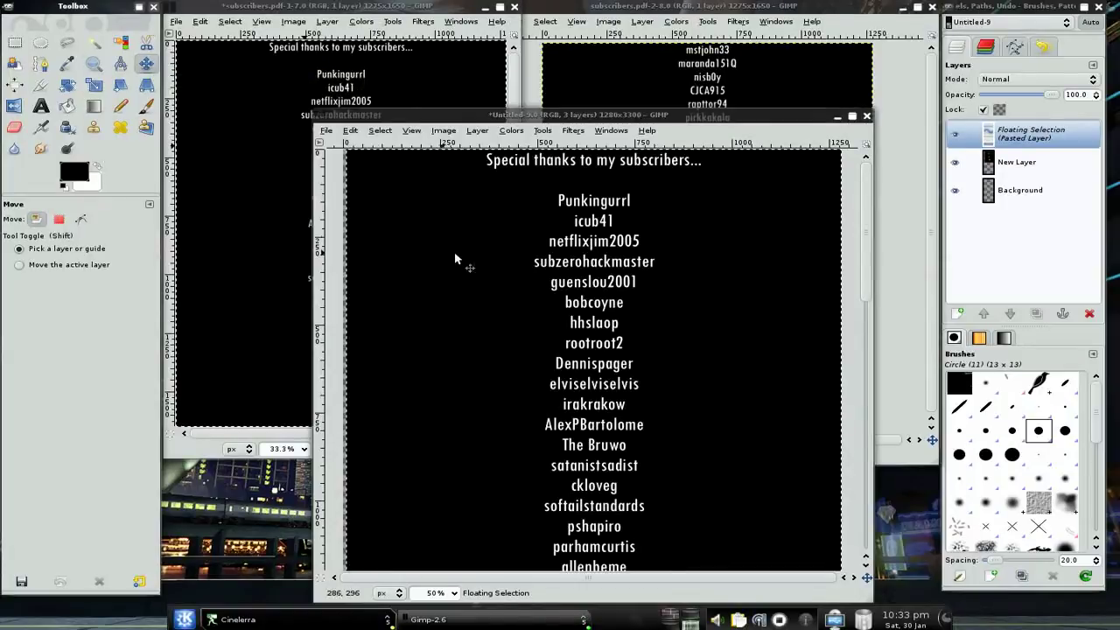
pyautogui.moveTo(455, 254); pyautogui.dragTo(452, 254)
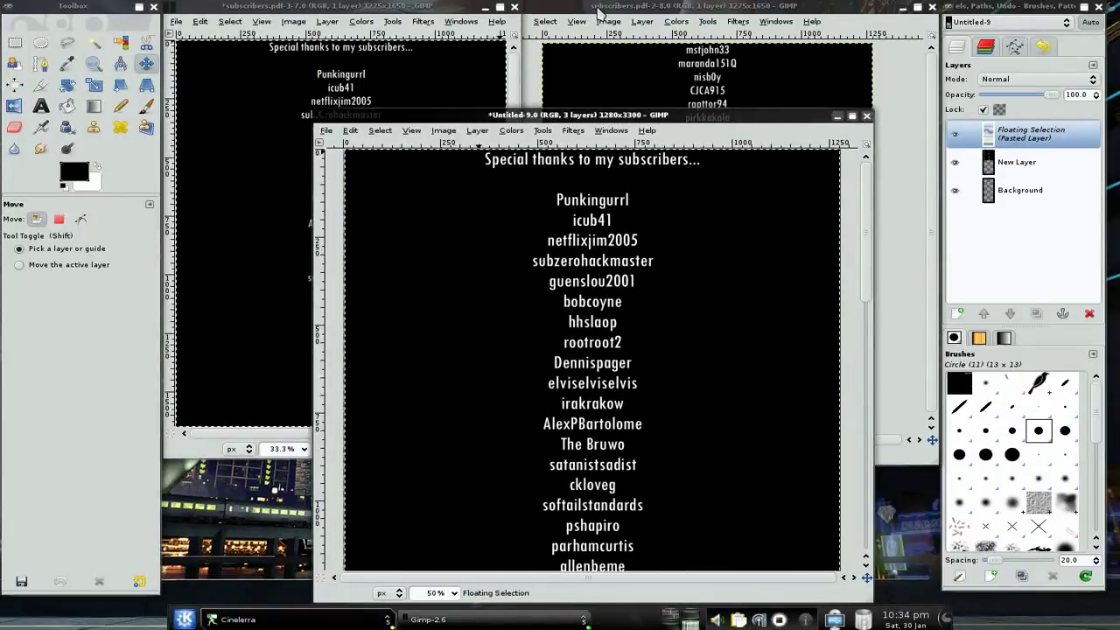
pyautogui.click(477, 130)
pyautogui.click(488, 196)
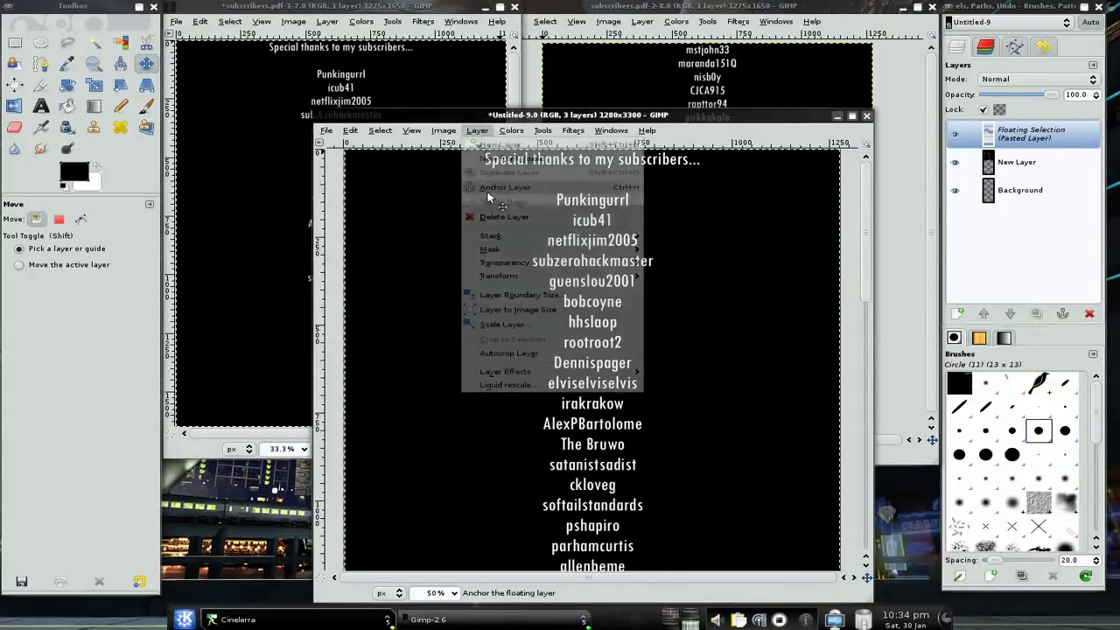
# Add another full-size transparent layer, New Layer#1
pyautogui.click(477, 133)
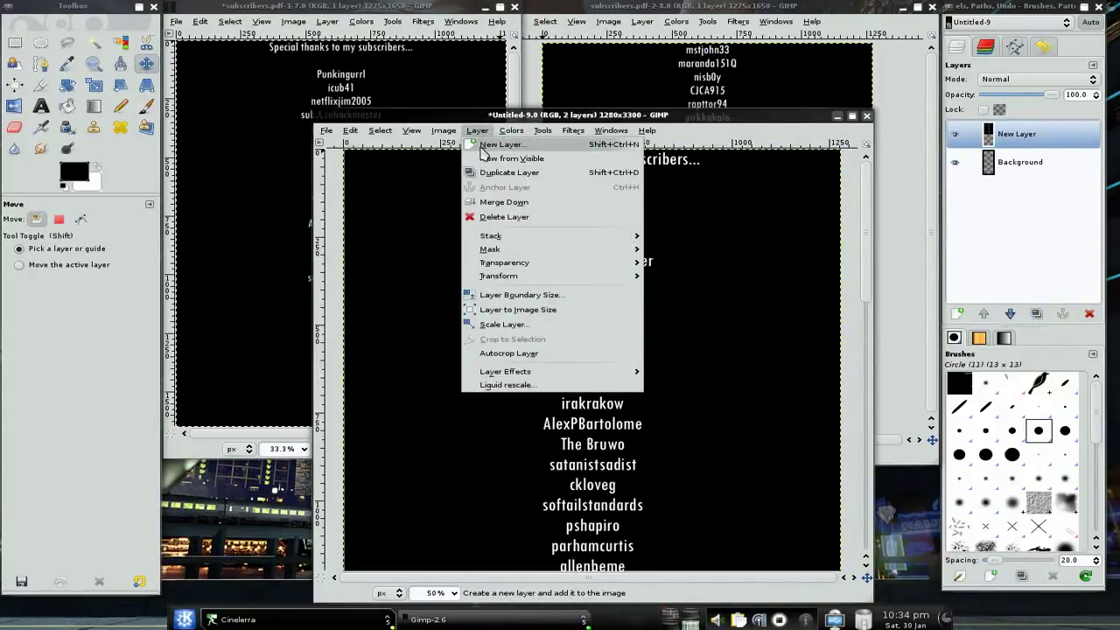
pyautogui.click(484, 145)
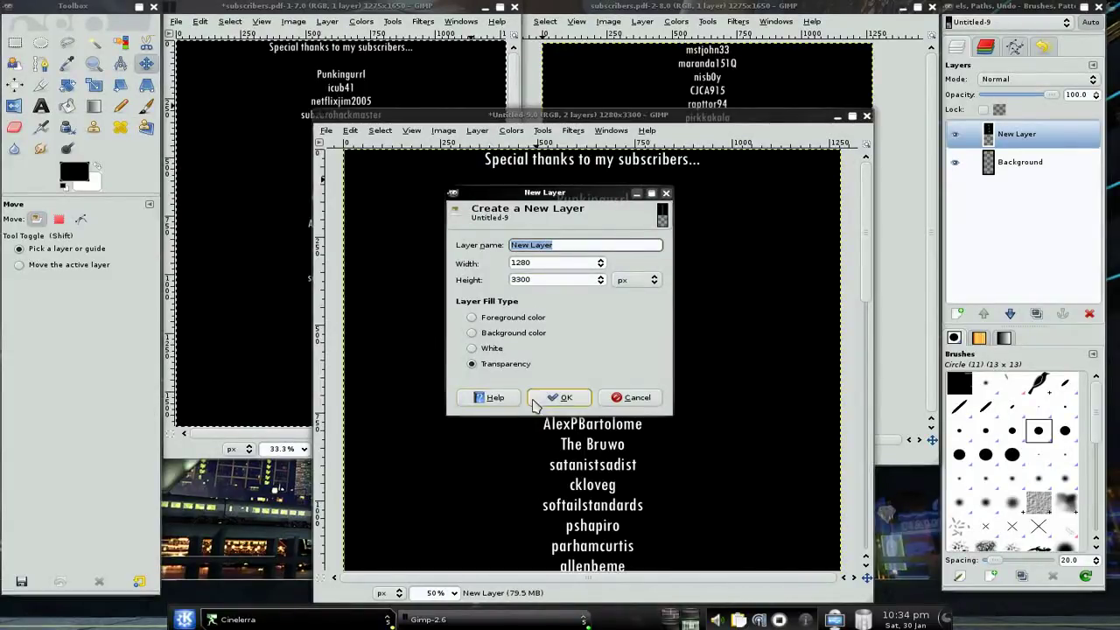
pyautogui.click(561, 397)
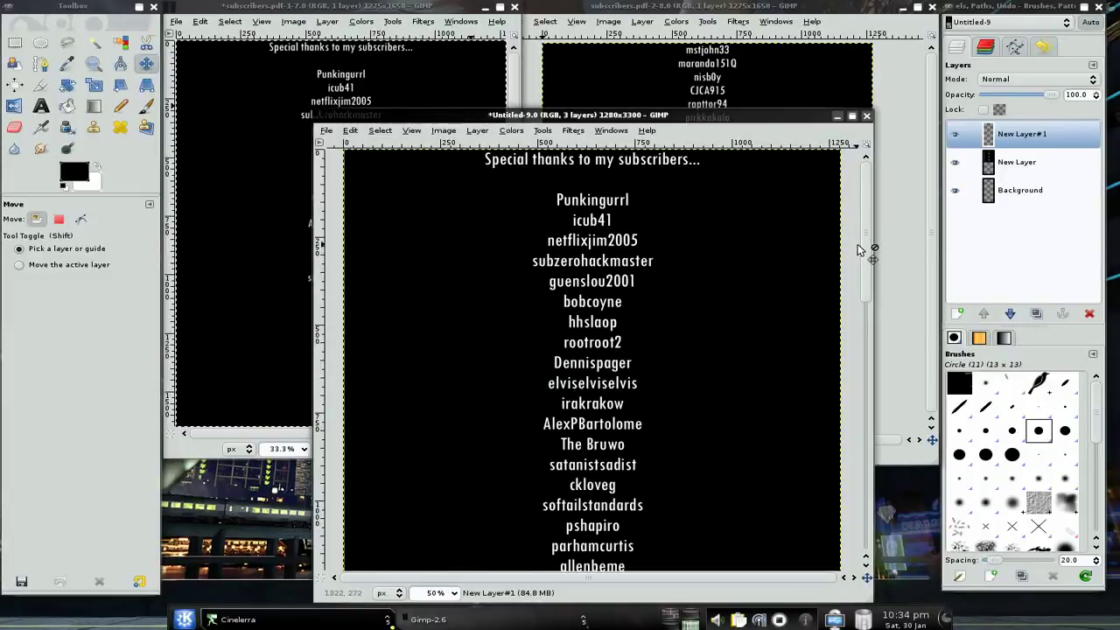
pyautogui.moveTo(864, 252); pyautogui.dragTo(872, 390)
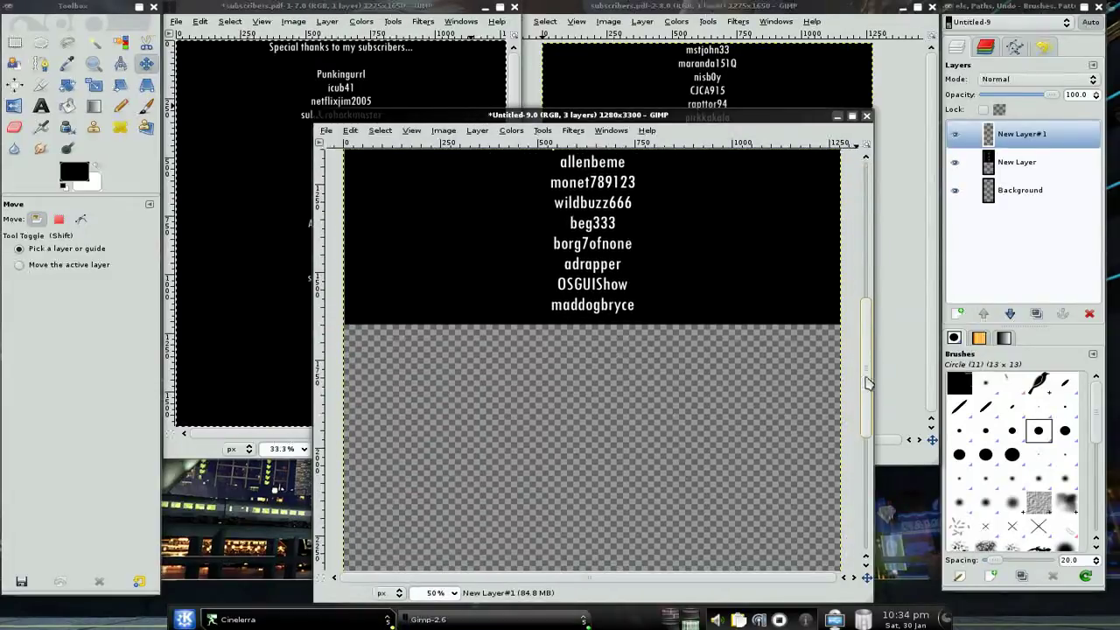
pyautogui.click(733, 11)
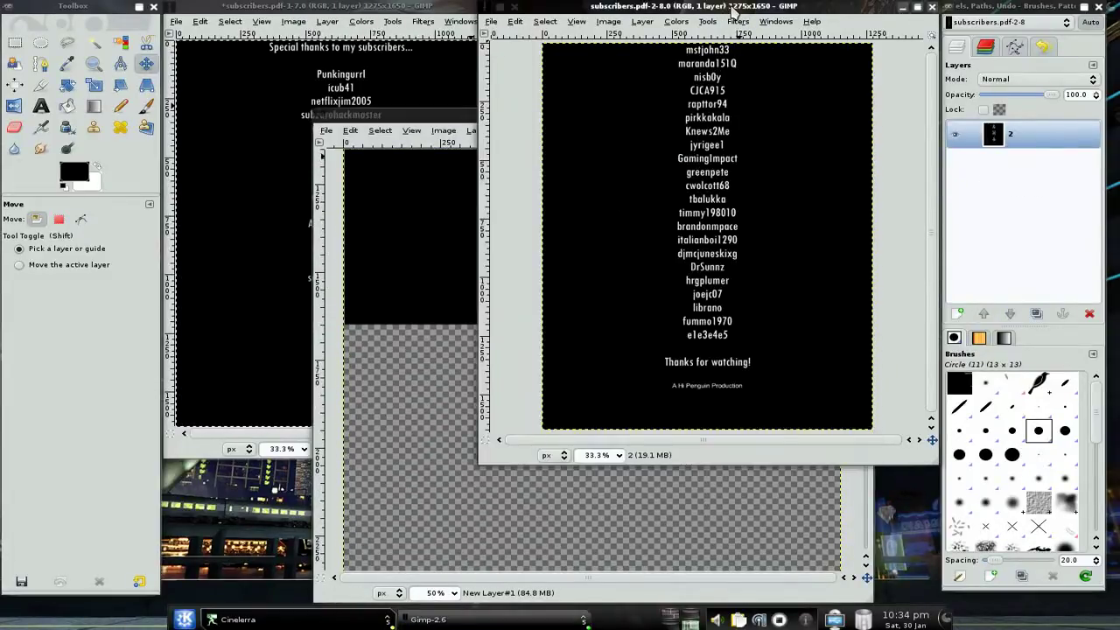
pyautogui.click(409, 116)
pyautogui.hotkey('ctrl', 'v')
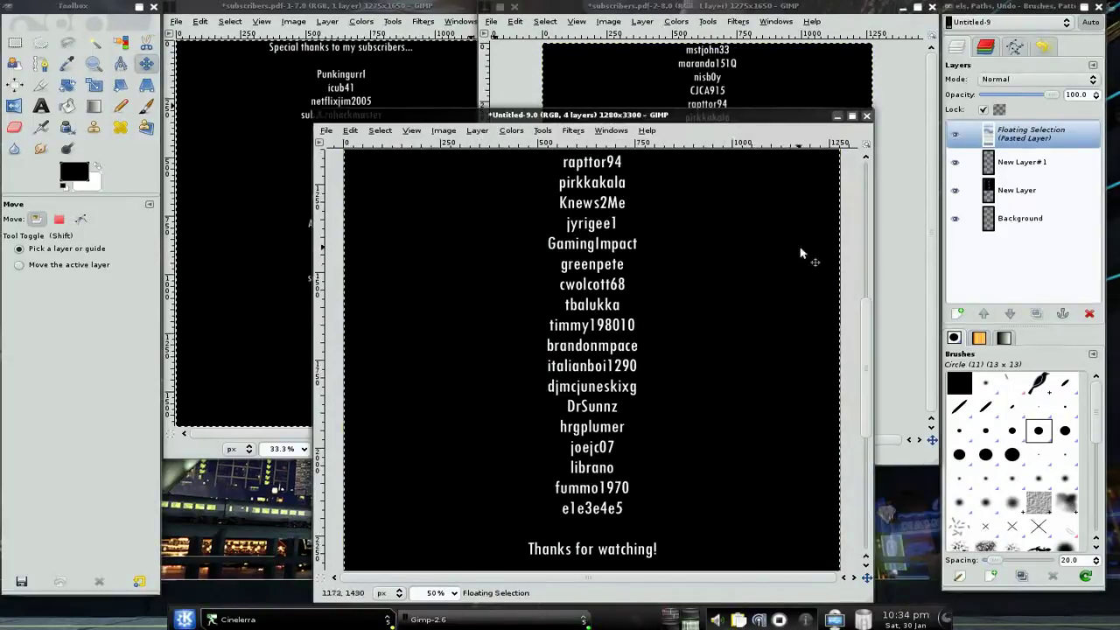
pyautogui.moveTo(725, 280); pyautogui.dragTo(726, 531)
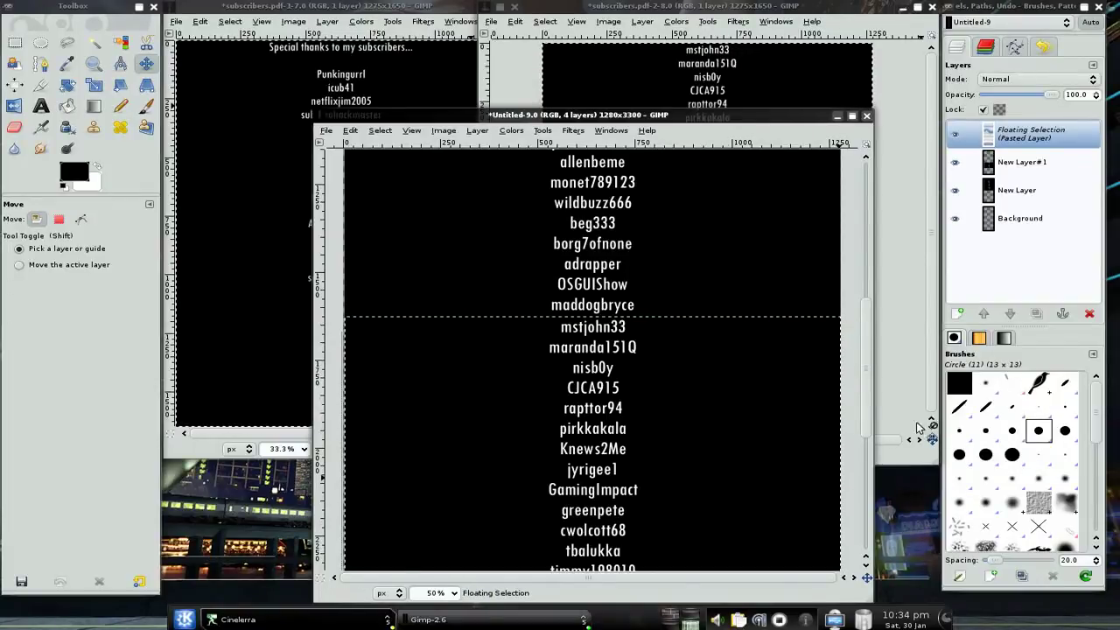
pyautogui.moveTo(865, 416); pyautogui.dragTo(866, 245)
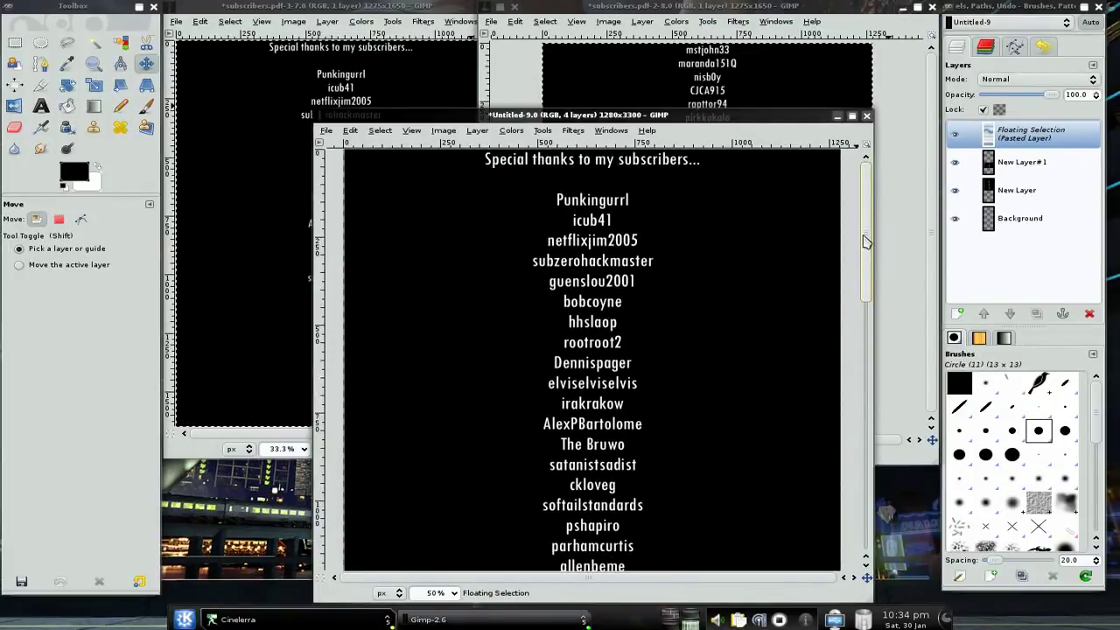
pyautogui.press('-')
pyautogui.press('-')
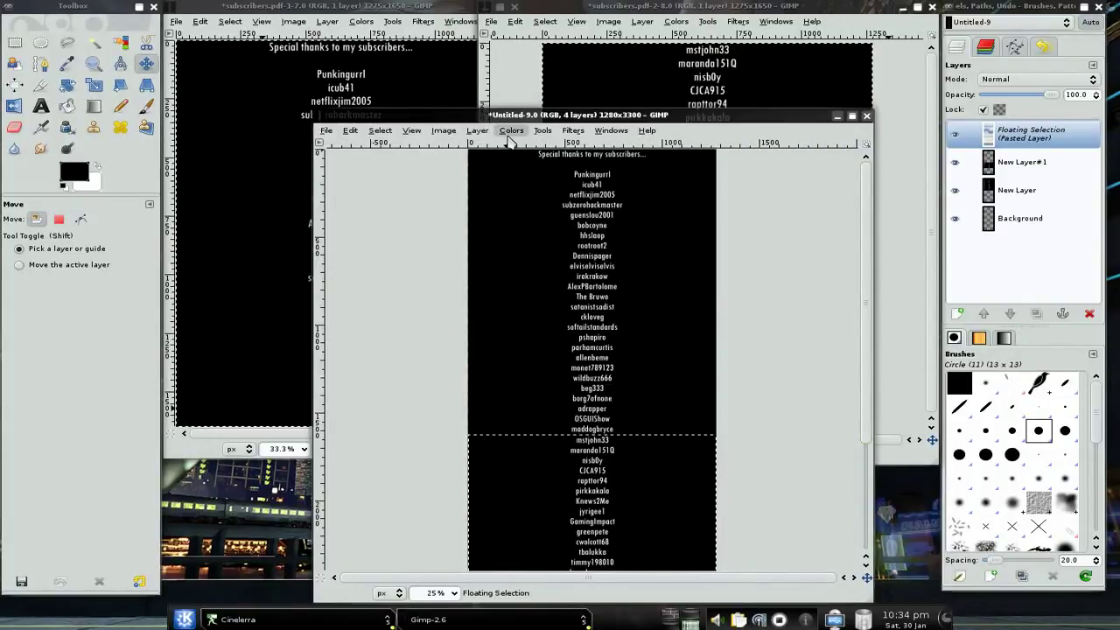
# Anchor the second page onto New Layer#1 and zoom out to fit the column
pyautogui.click(478, 131)
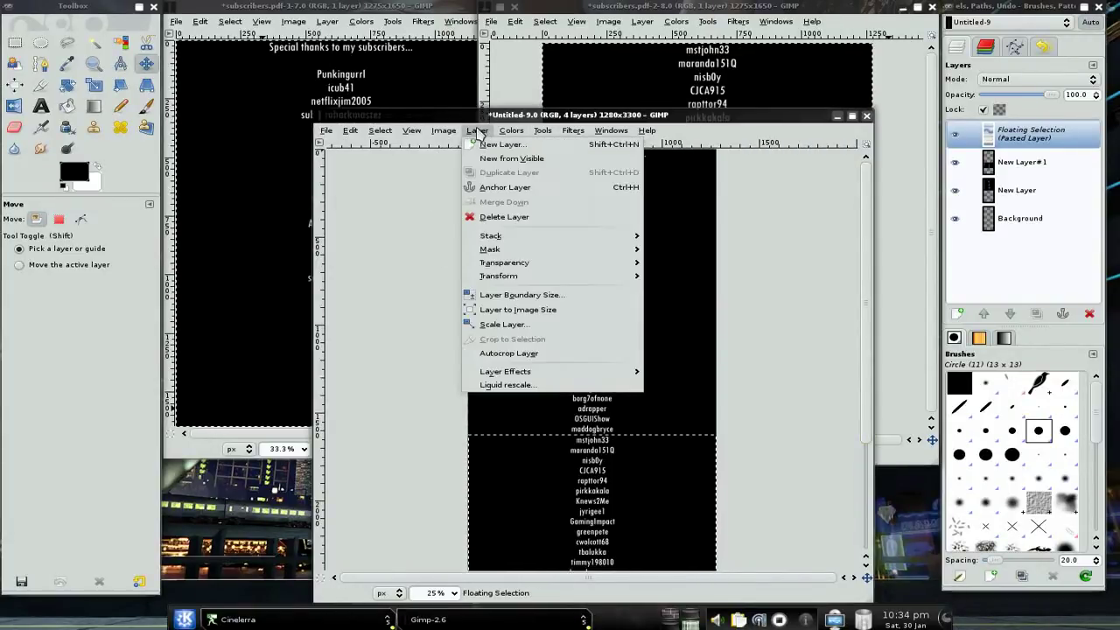
pyautogui.click(503, 188)
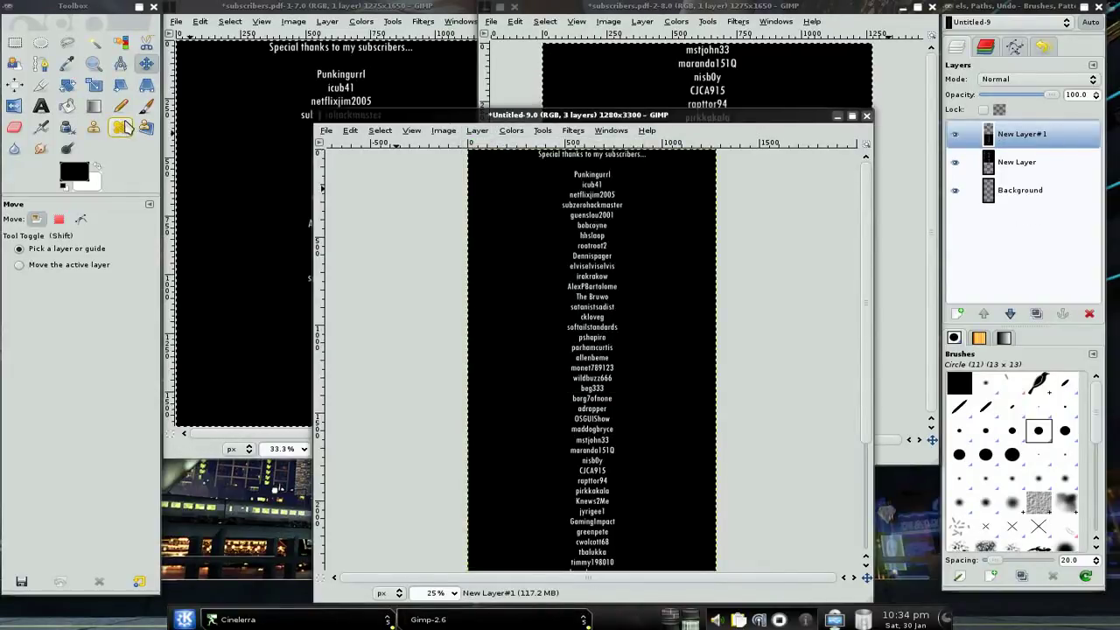
pyautogui.click(94, 66)
pyautogui.keyDown('ctrl'); pyautogui.click(525, 307); pyautogui.keyUp('ctrl')
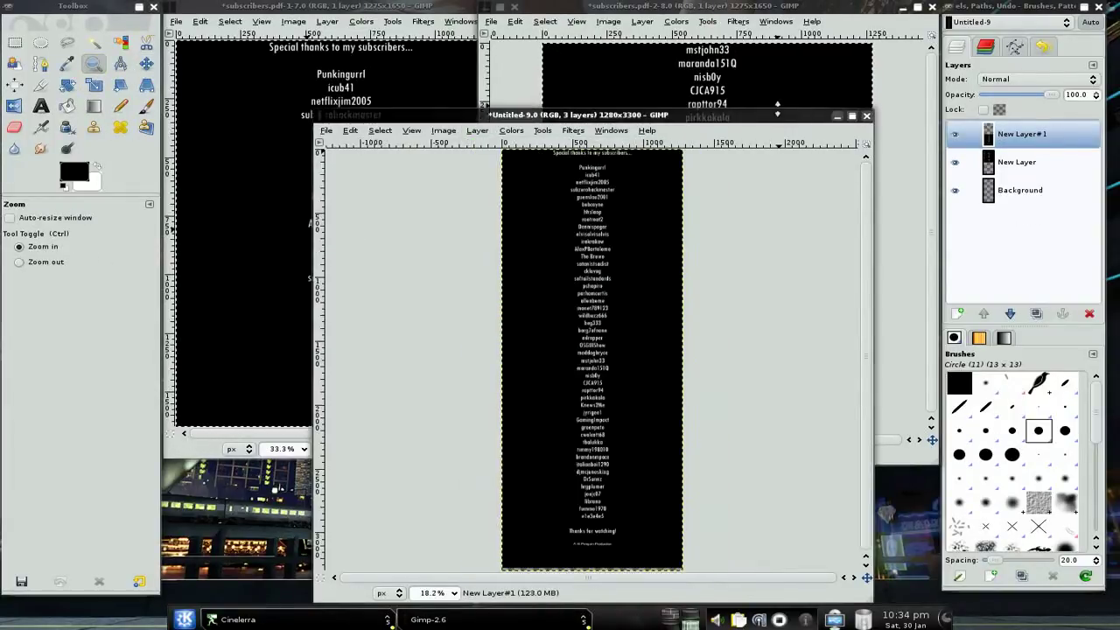
# Make the image window taller, switch to Rectangle Select, and bring up New Layer#1's layer menu
pyautogui.moveTo(776, 114); pyautogui.dragTo(776, 68)
pyautogui.press('r')
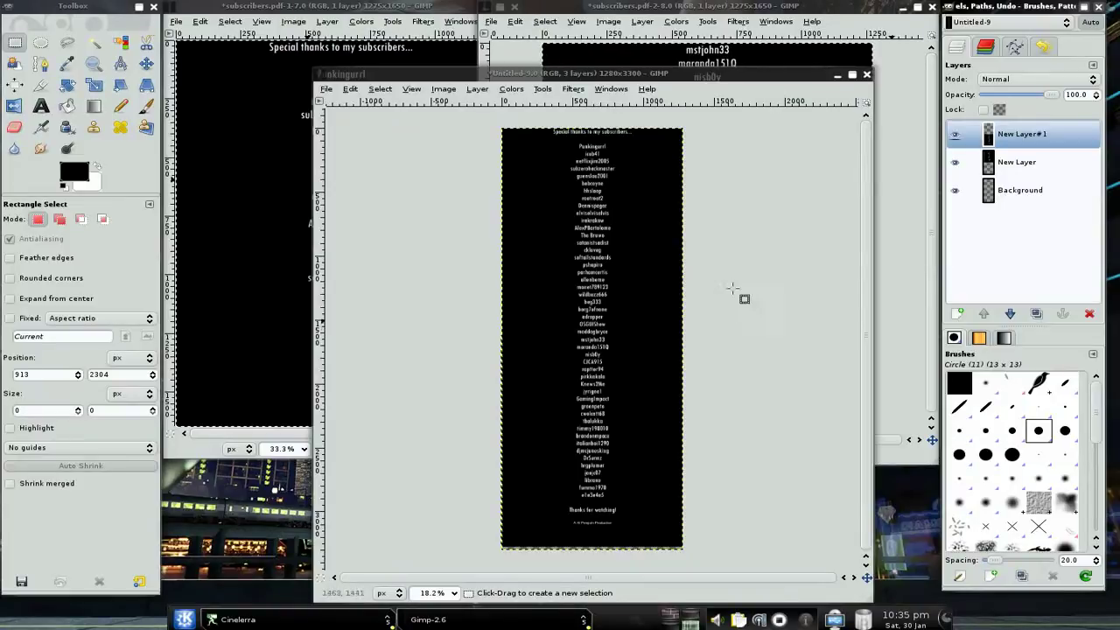
pyautogui.rightClick(1037, 138)
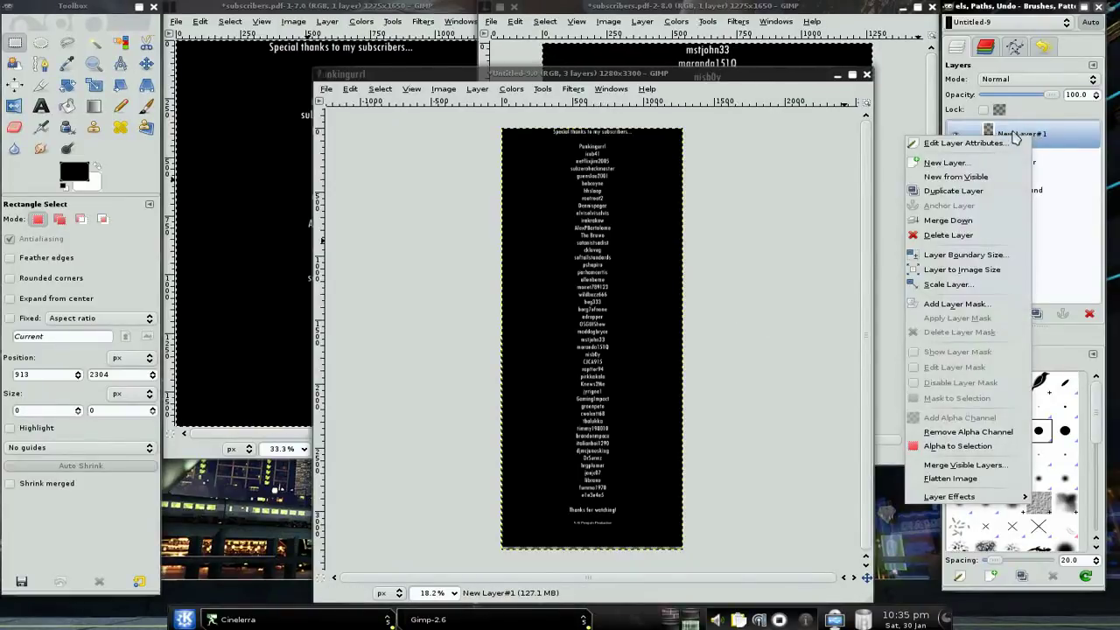
# Delete the unused New Layer#1 from the Layers dialog
pyautogui.click(978, 235)
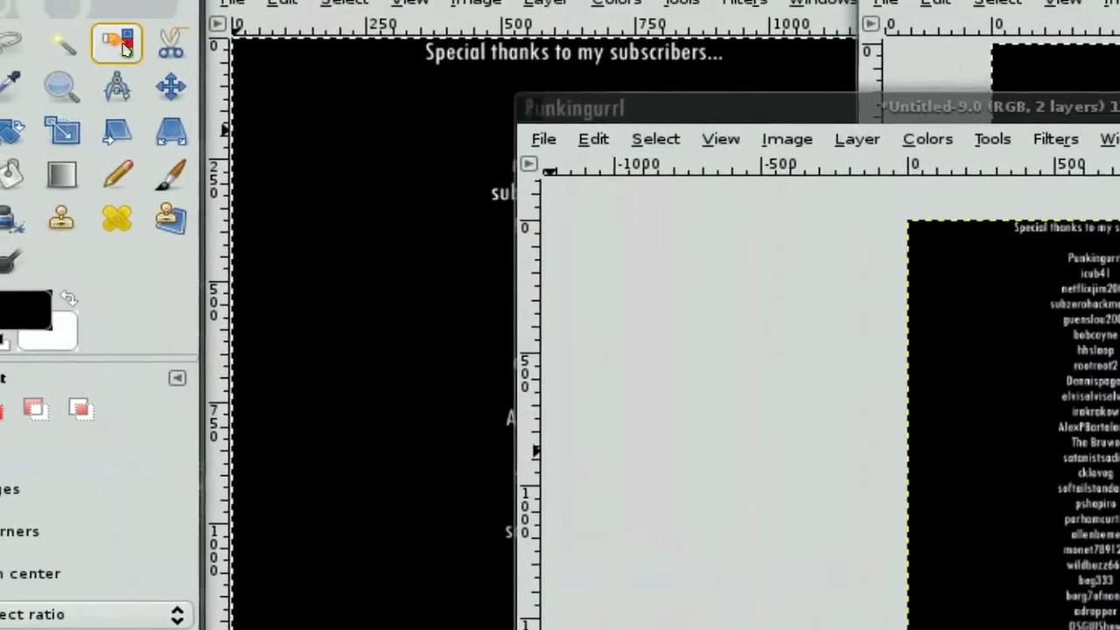
# Select the black background by colour, delete it, and zoom in to check the name edges
pyautogui.click(124, 49)
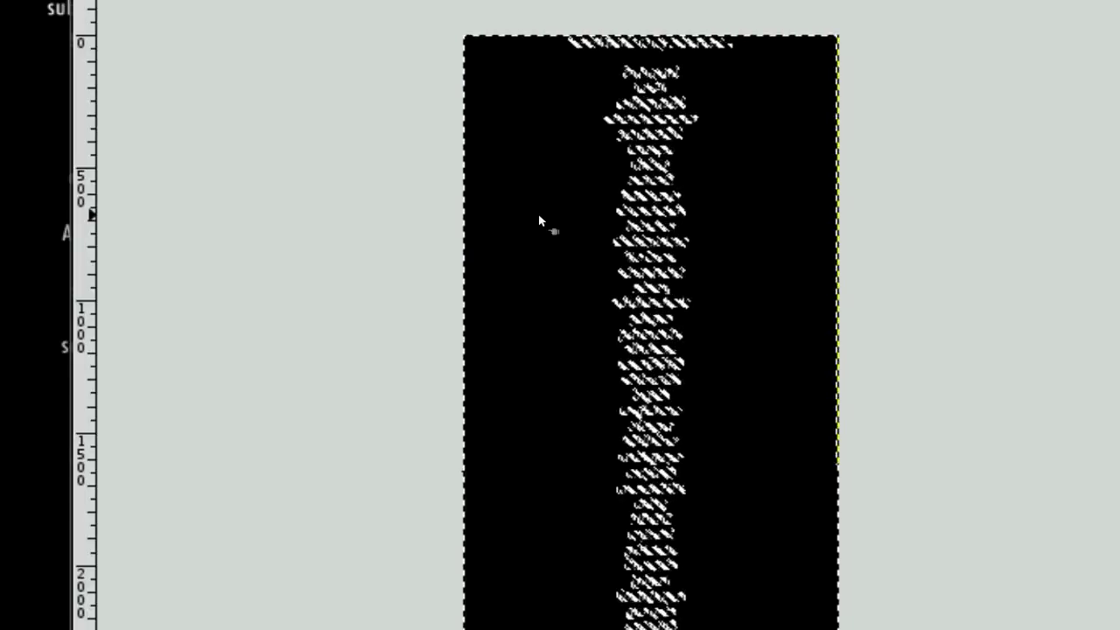
pyautogui.press('Delete')
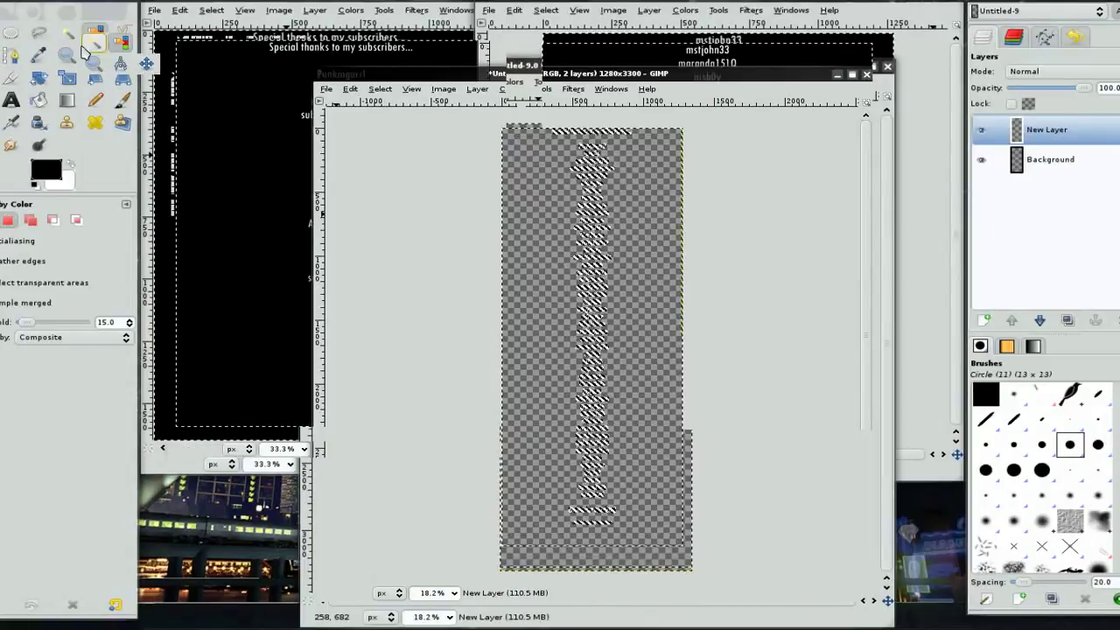
pyautogui.click(92, 70)
pyautogui.click(589, 205)
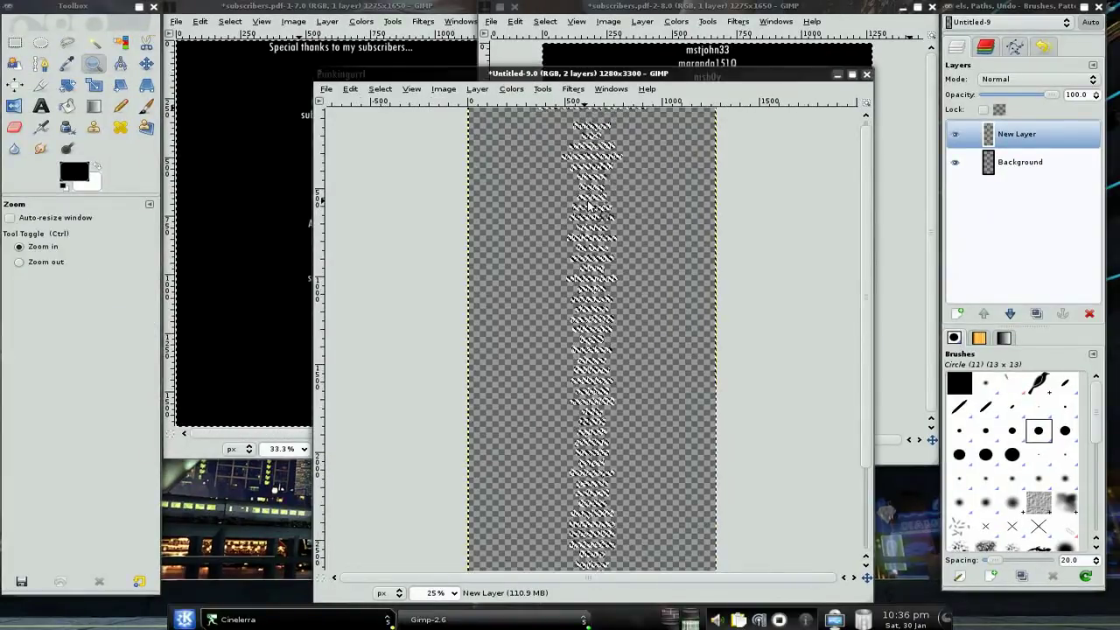
pyautogui.click(589, 204)
pyautogui.click(590, 204)
pyautogui.click(589, 204)
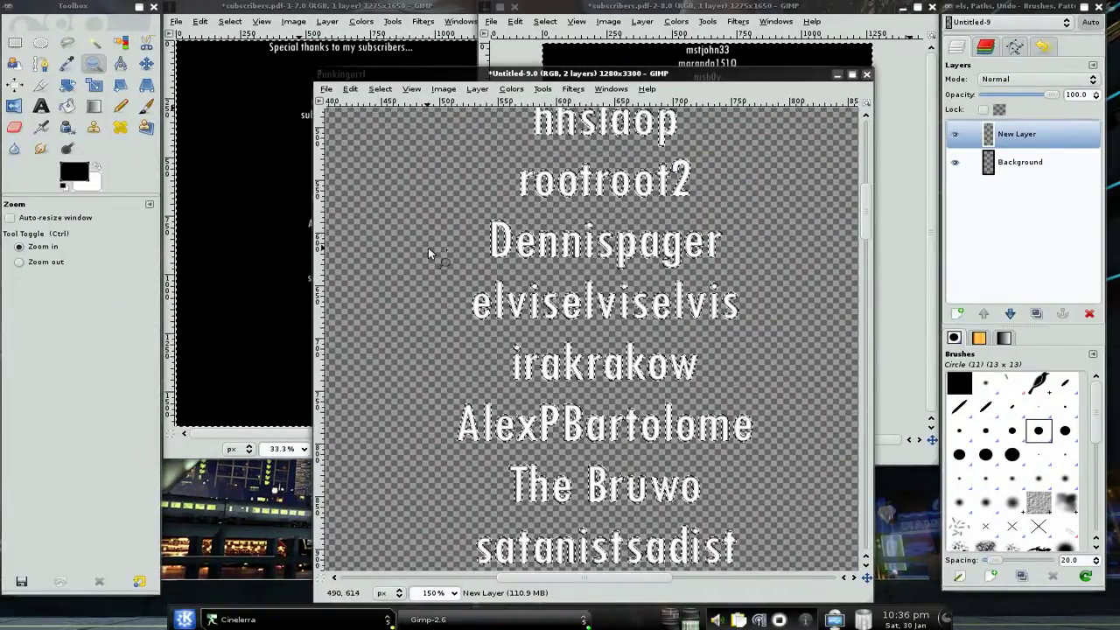
pyautogui.press('r')
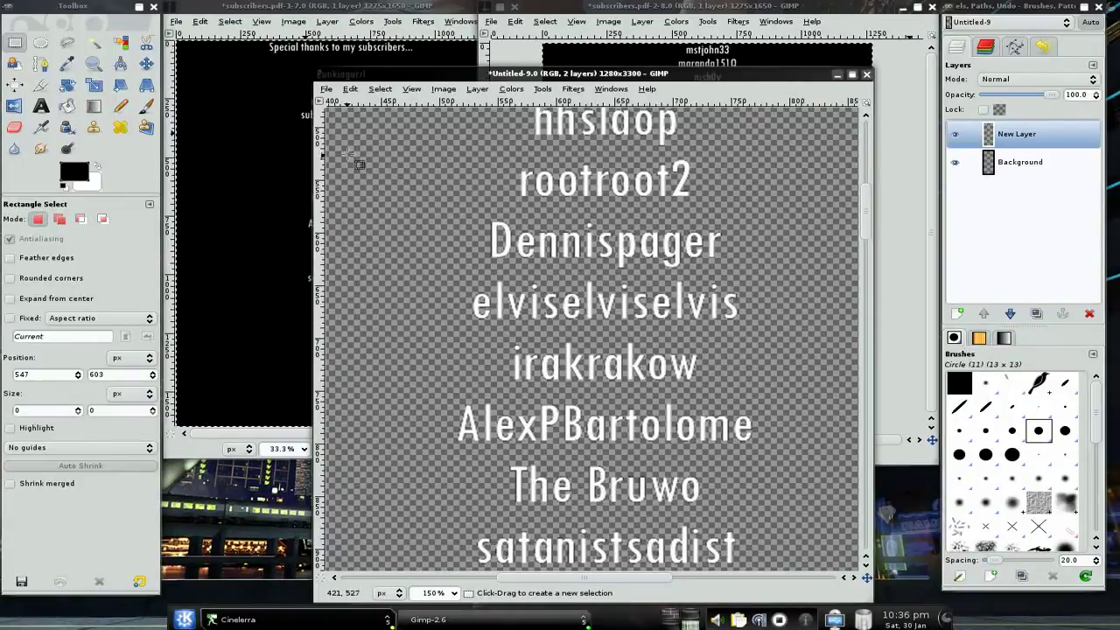
# Save the image as credits.png in the Cinelerra Projects folder, overwriting the existing file
pyautogui.click(327, 89)
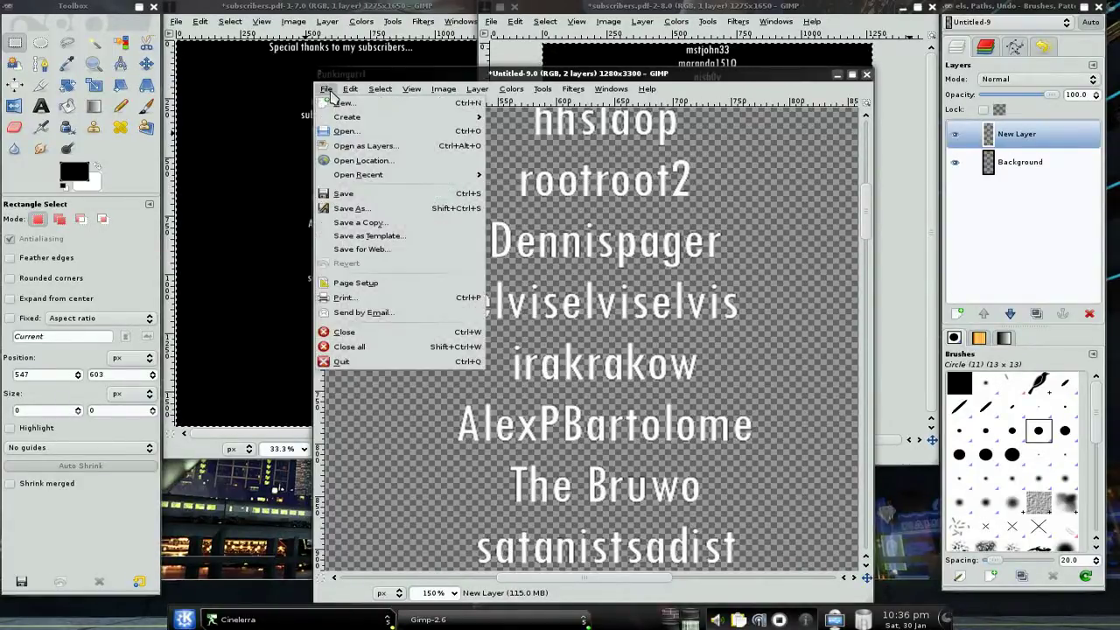
pyautogui.click(352, 210)
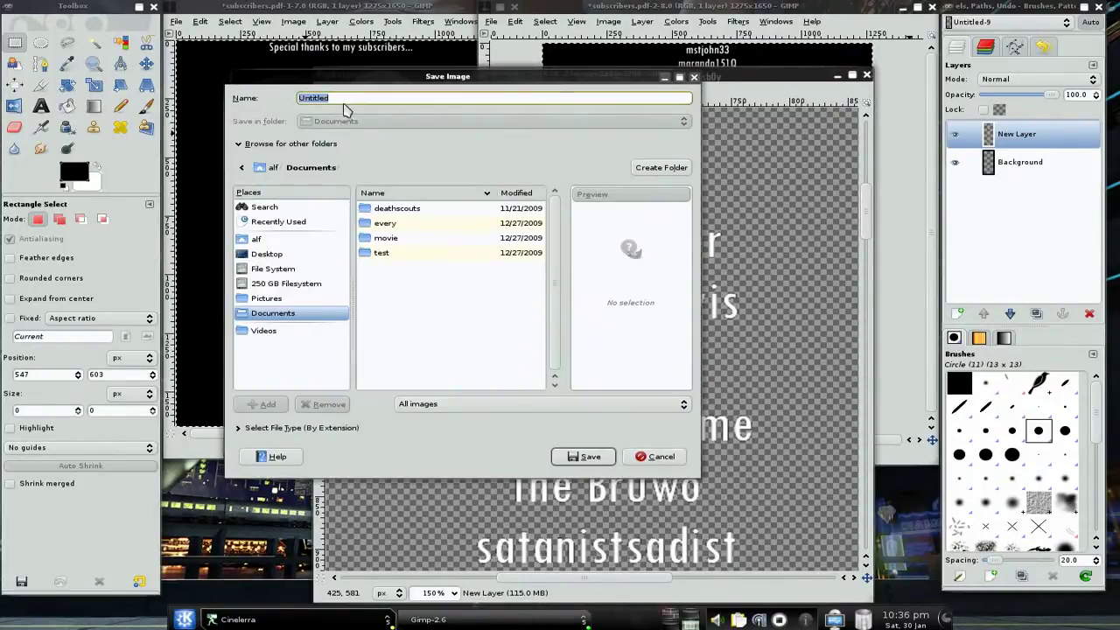
pyautogui.click(273, 283)
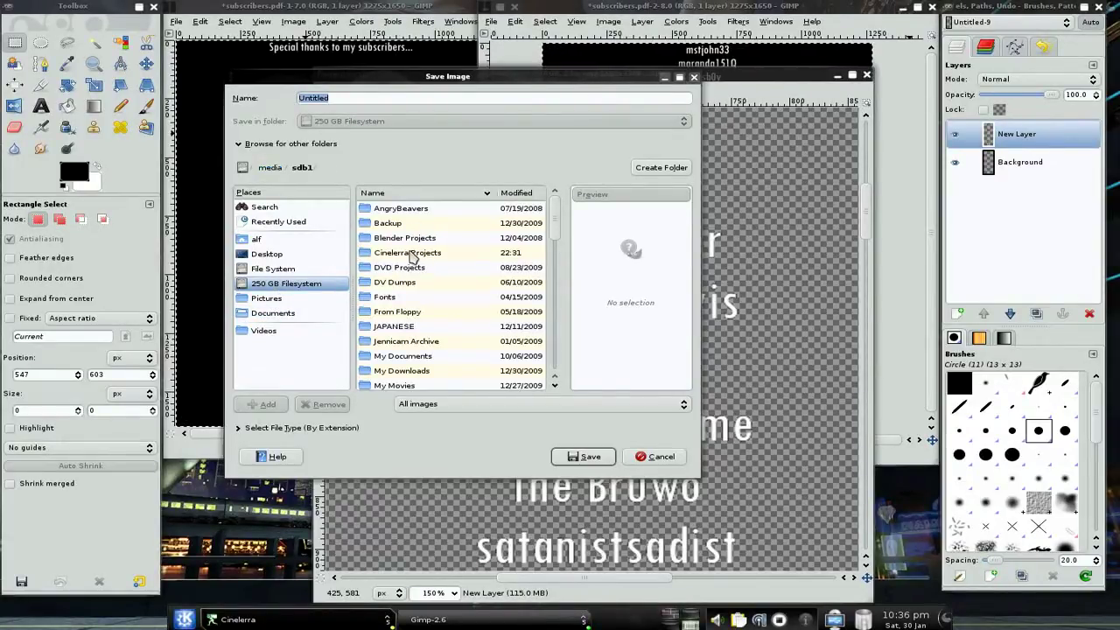
pyautogui.doubleClick(408, 253)
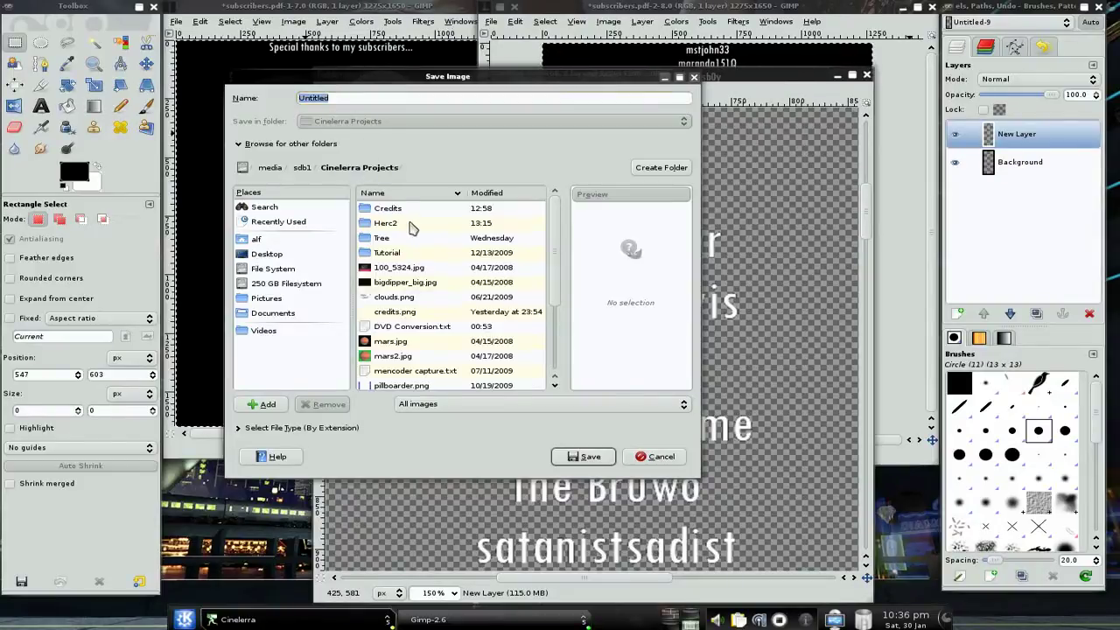
pyautogui.click(411, 313)
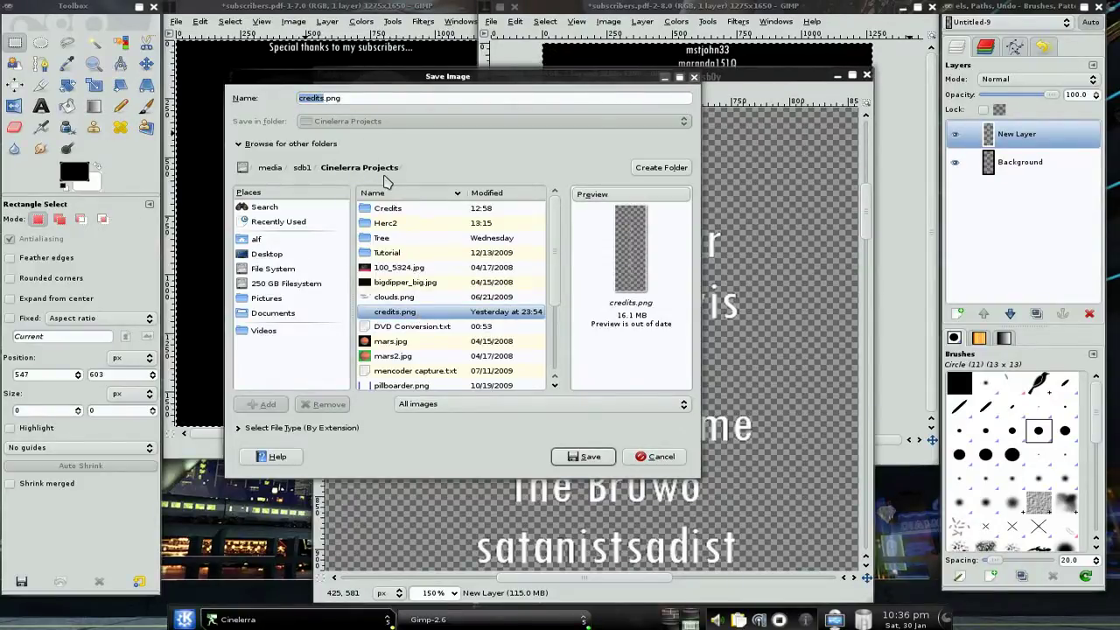
pyautogui.click(305, 99)
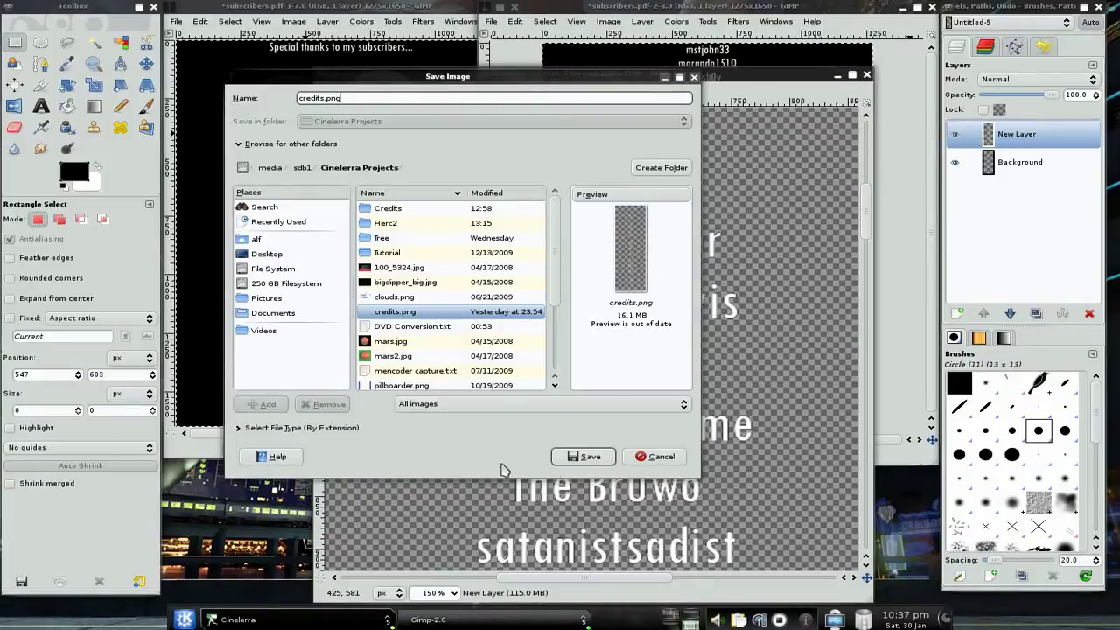
pyautogui.click(581, 457)
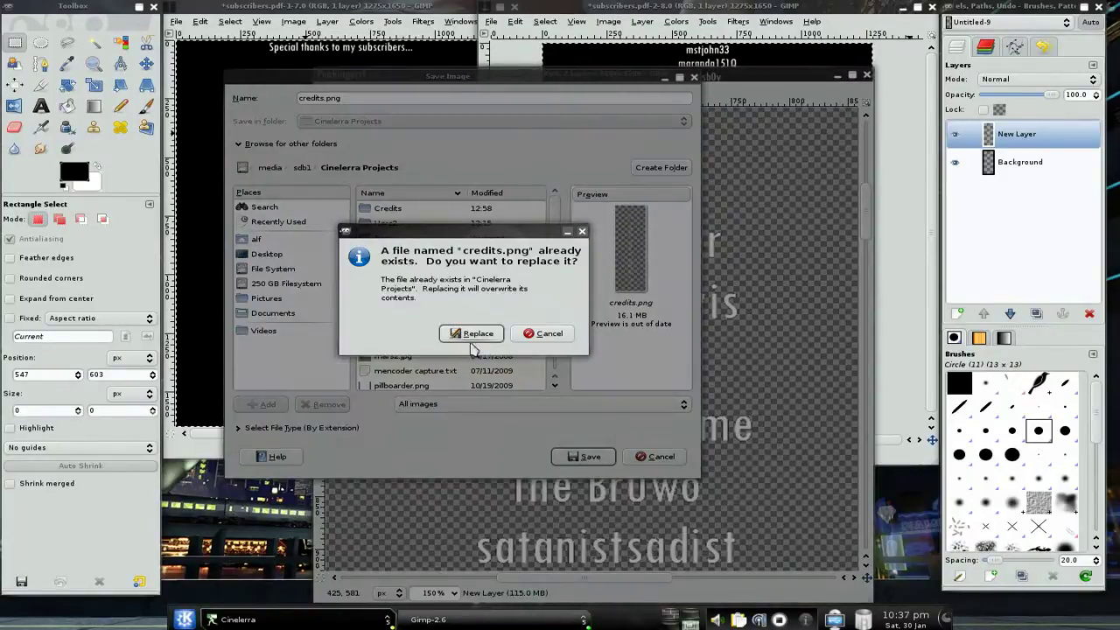
pyautogui.click(476, 334)
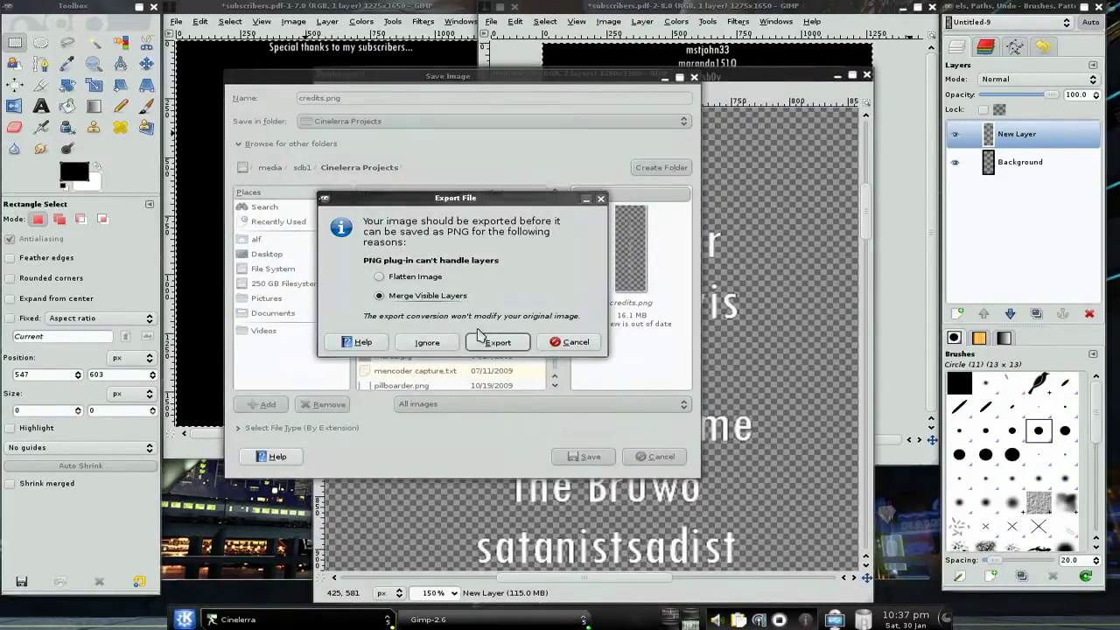
# Export with visible layers merged at PNG compression level 0
pyautogui.click(495, 343)
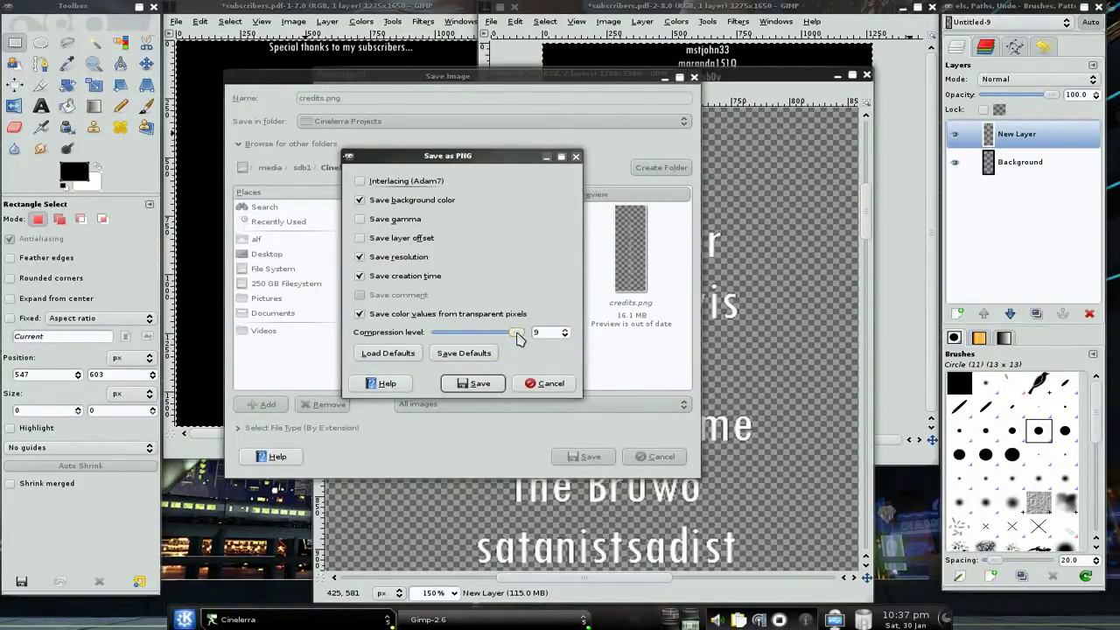
pyautogui.moveTo(486, 339); pyautogui.dragTo(444, 346)
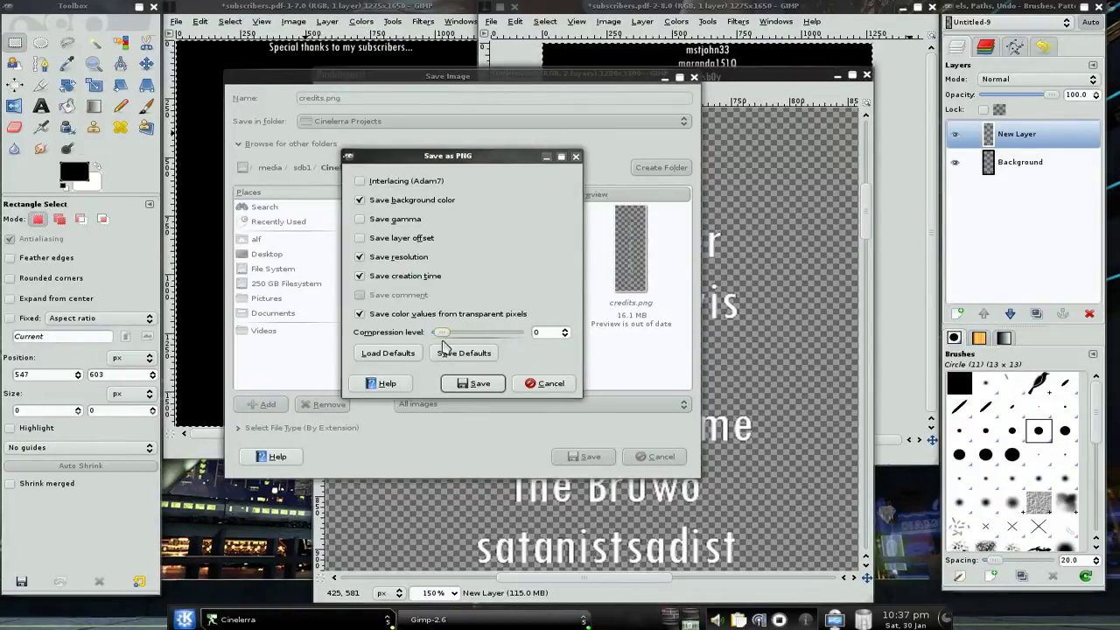
pyautogui.click(473, 385)
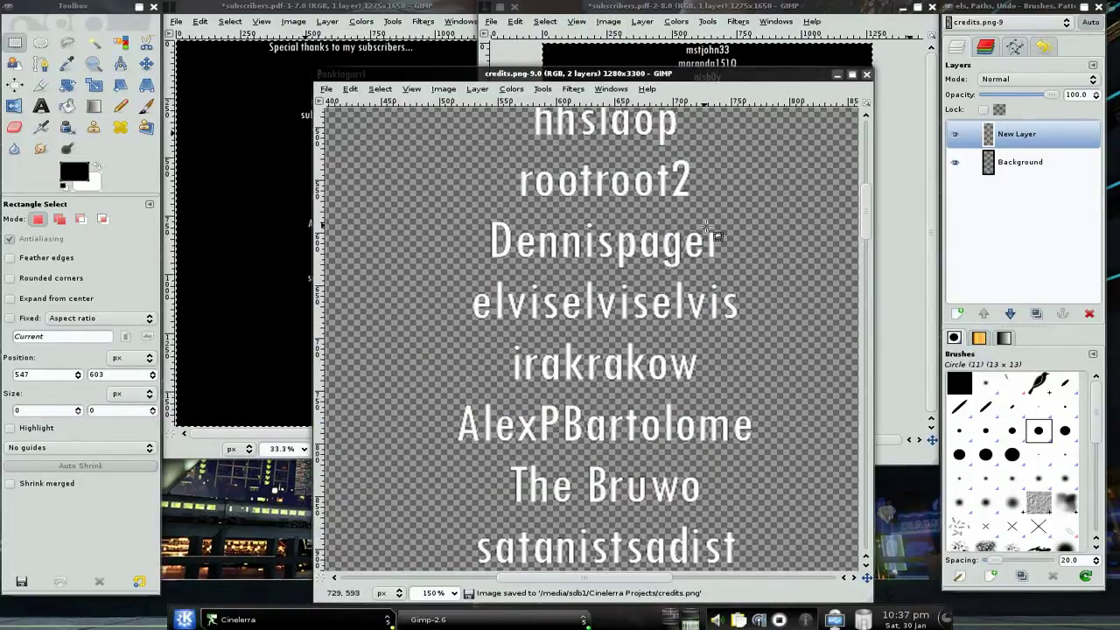
# Quit GIMP, discarding the two unsaved subscriber images, and bring Cinelerra's windows forward
pyautogui.click(326, 90)
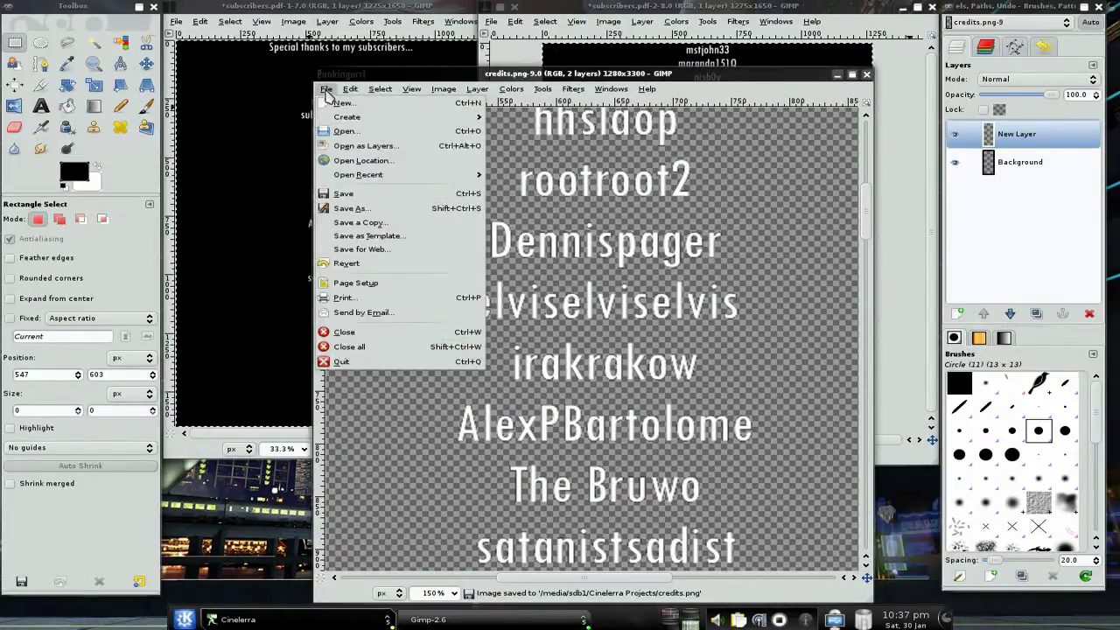
pyautogui.click(366, 366)
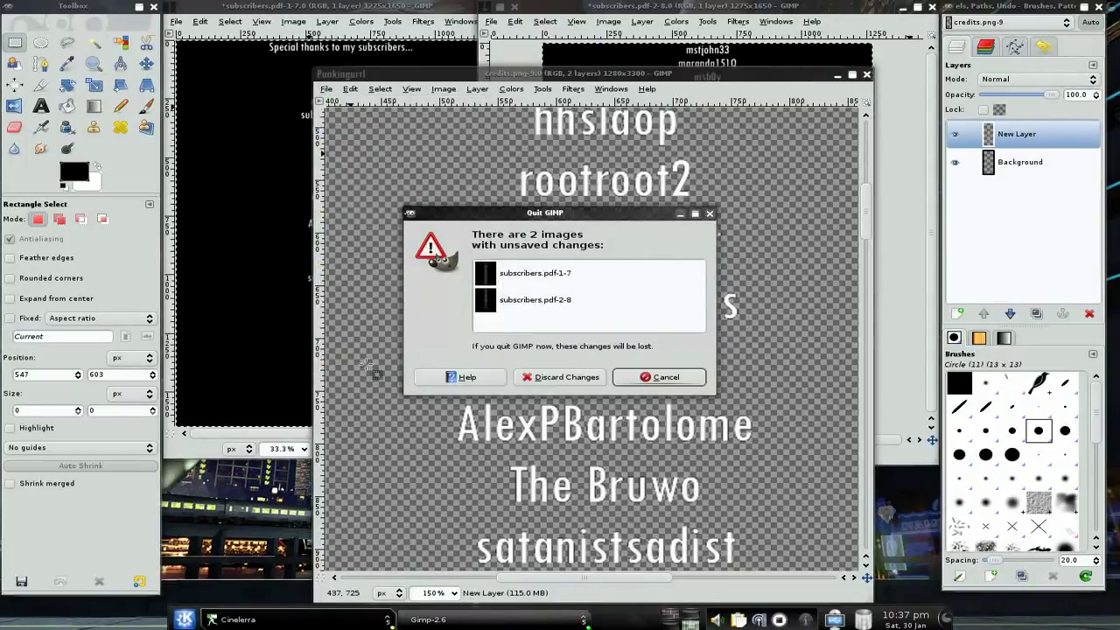
pyautogui.click(566, 377)
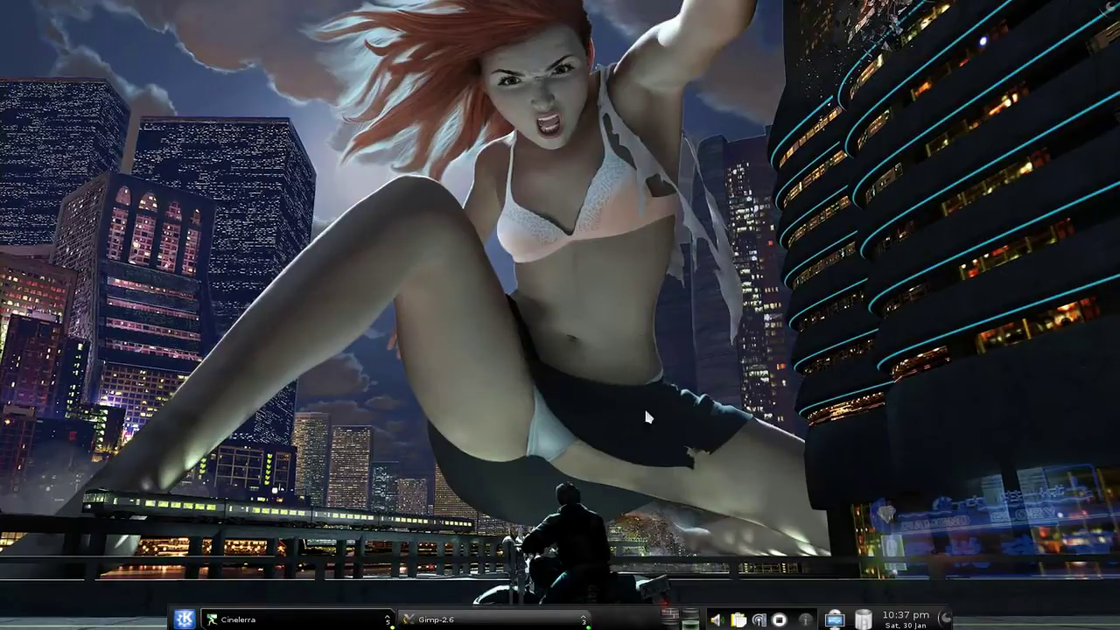
pyautogui.click(672, 619)
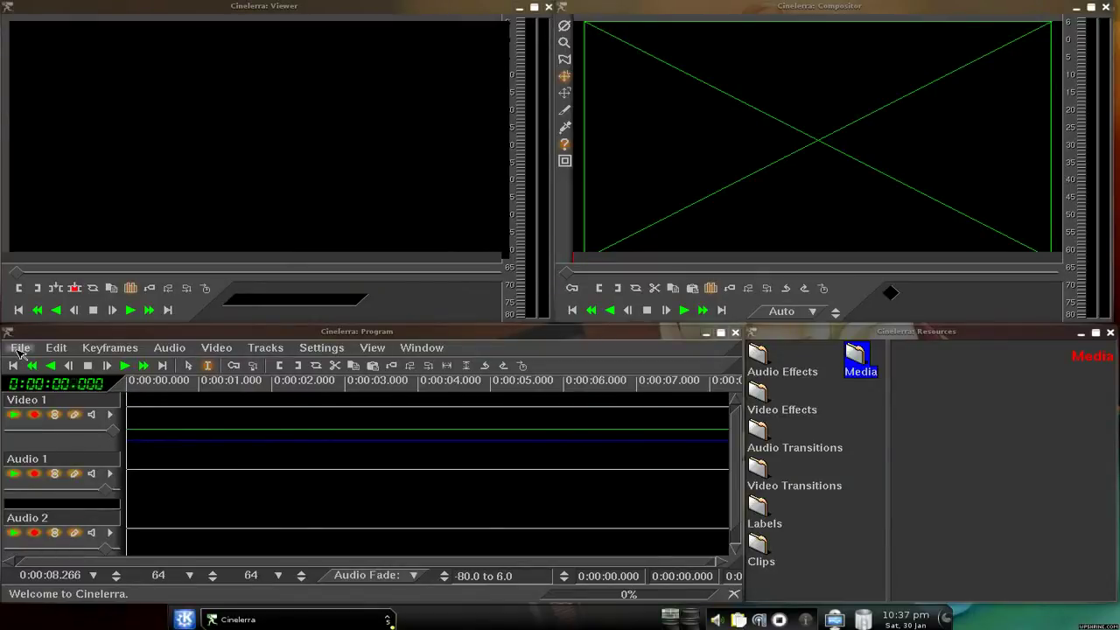
# Load credits.png into the project and paste it onto the Video 1 track
pyautogui.click(21, 349)
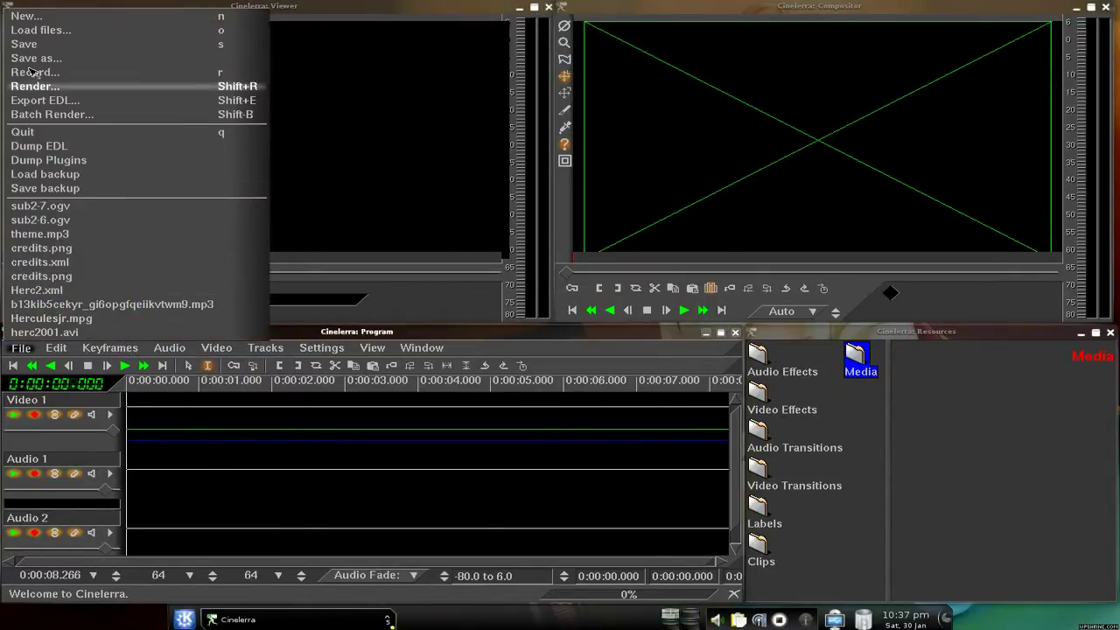
pyautogui.click(34, 33)
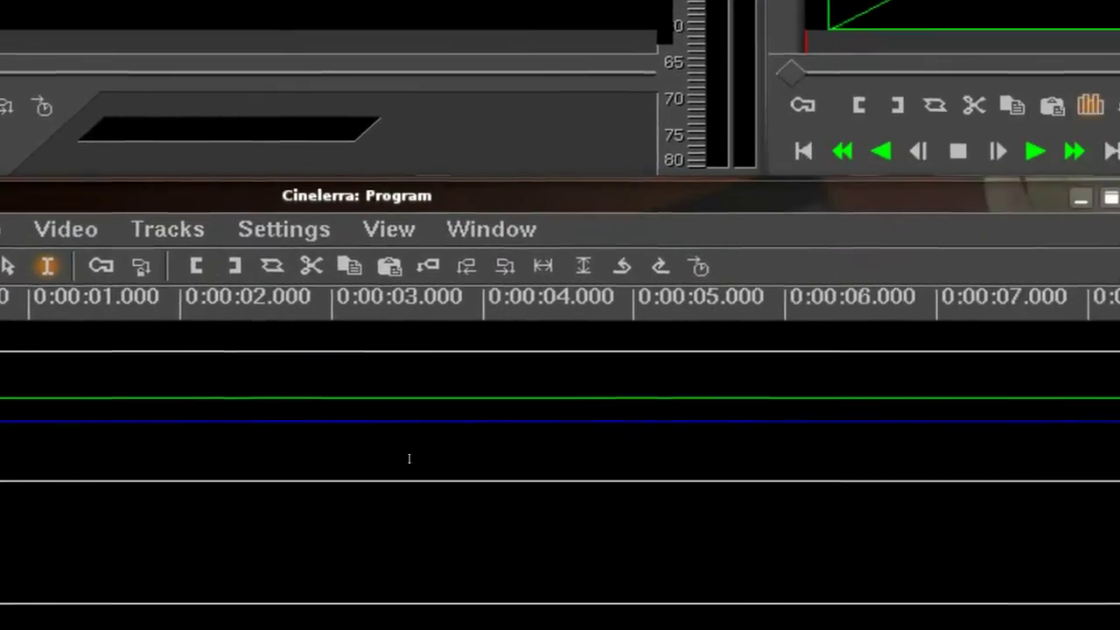
pyautogui.rightClick(901, 378)
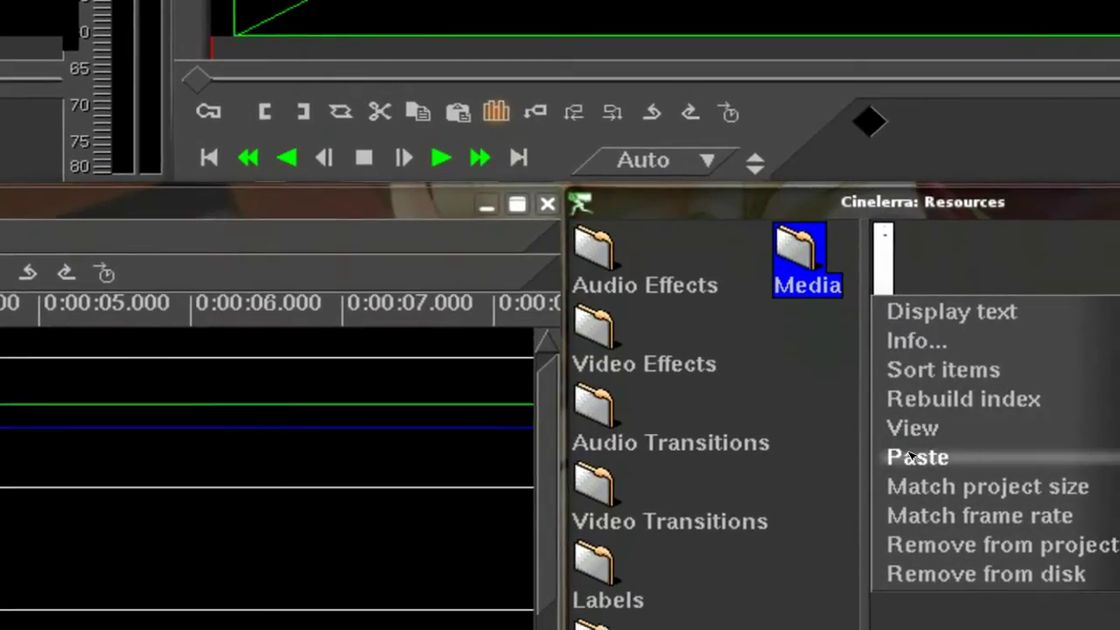
pyautogui.click(922, 539)
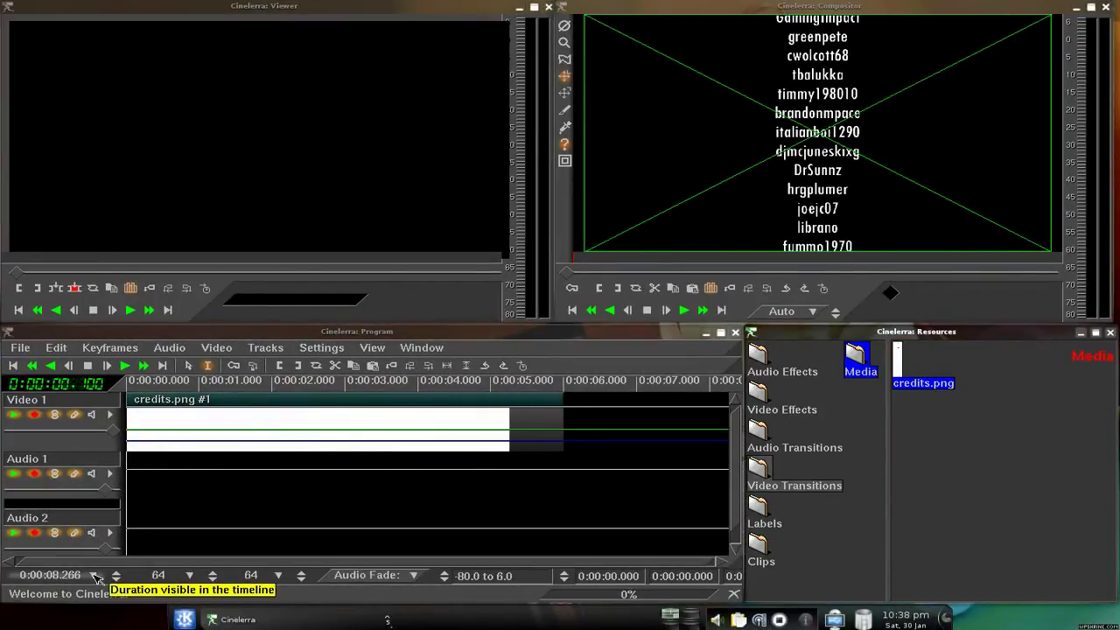
# Zoom the timeline to 0:01:06.133 and stretch the credits.png clip to about 55 seconds
pyautogui.click(93, 576)
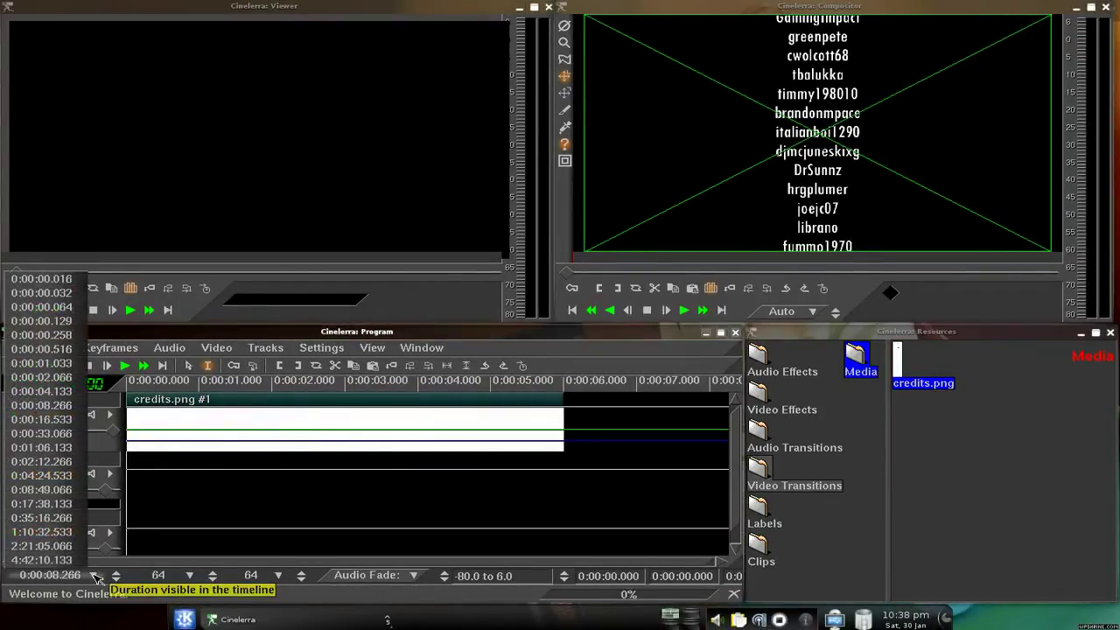
pyautogui.click(53, 447)
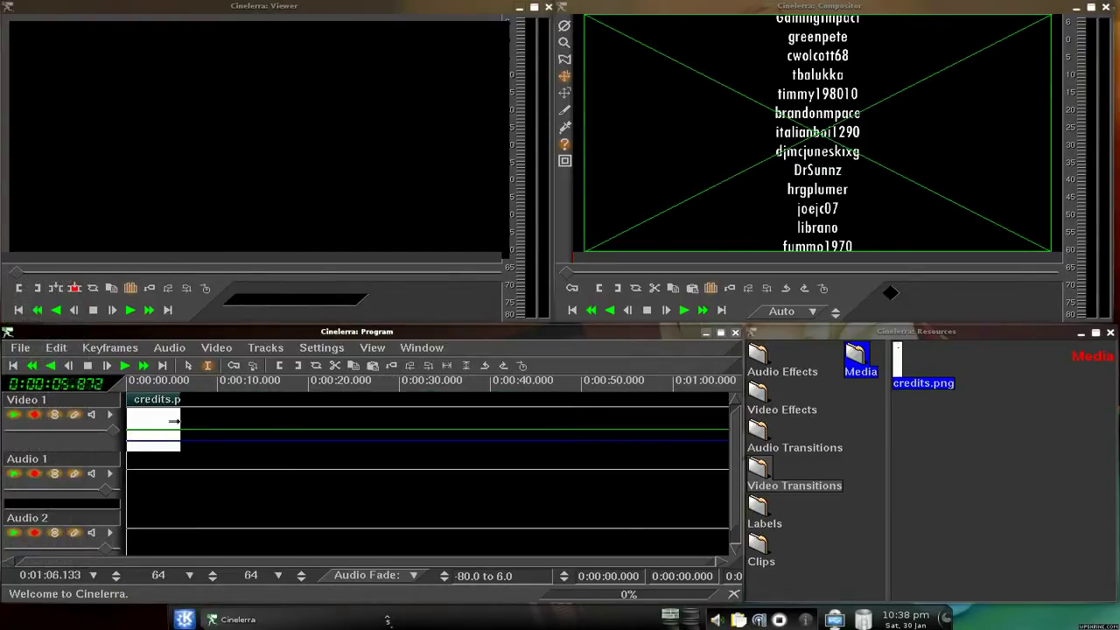
pyautogui.moveTo(171, 421); pyautogui.dragTo(570, 412)
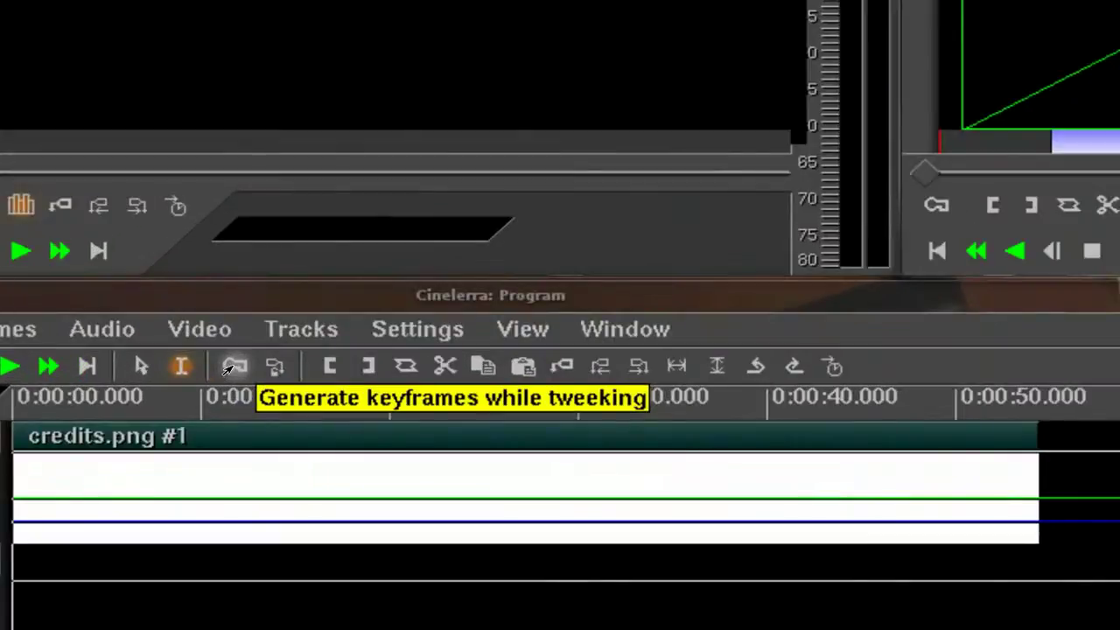
# Enable keyframe generation and set the camera start below the frame at X 0, Y -2818.2246
pyautogui.click(233, 366)
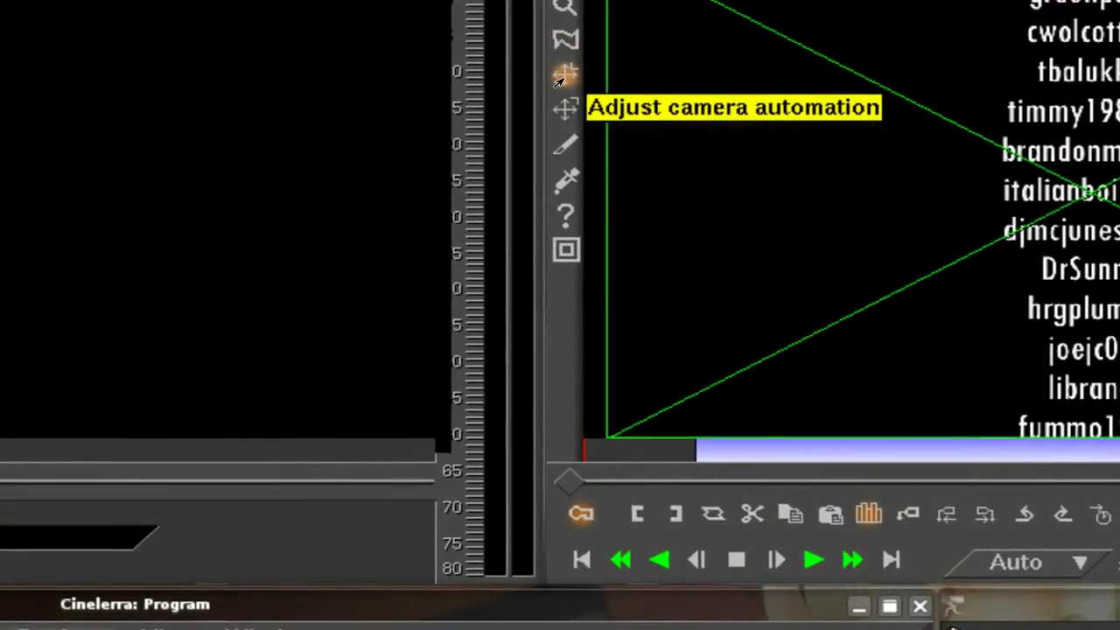
pyautogui.click(560, 79)
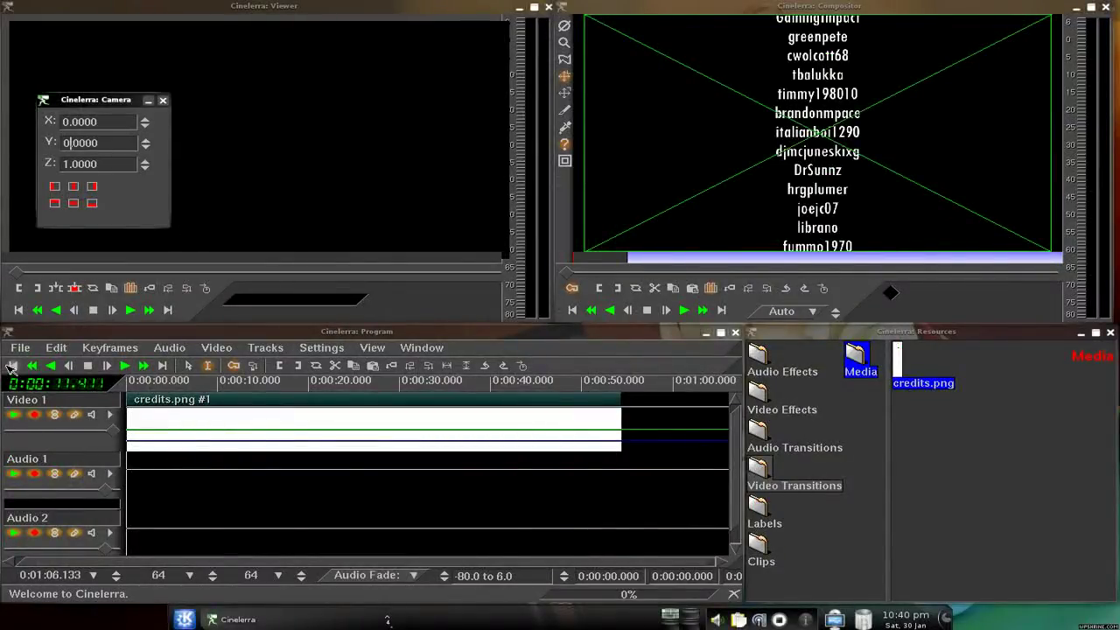
pyautogui.moveTo(814, 192)
pyautogui.mouseDown()
pyautogui.moveTo(848, 158)
pyautogui.moveTo(824, 68)
pyautogui.moveTo(825, 175)
pyautogui.mouseUp()
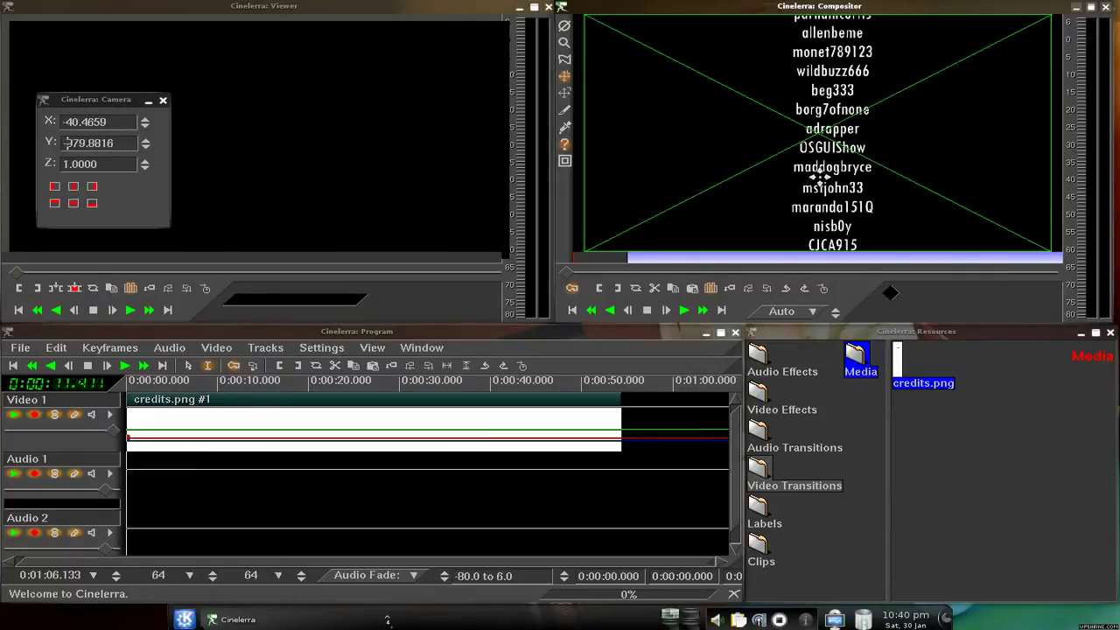
pyautogui.moveTo(832, 37); pyautogui.dragTo(829, 214)
pyautogui.moveTo(827, 81); pyautogui.dragTo(827, 215)
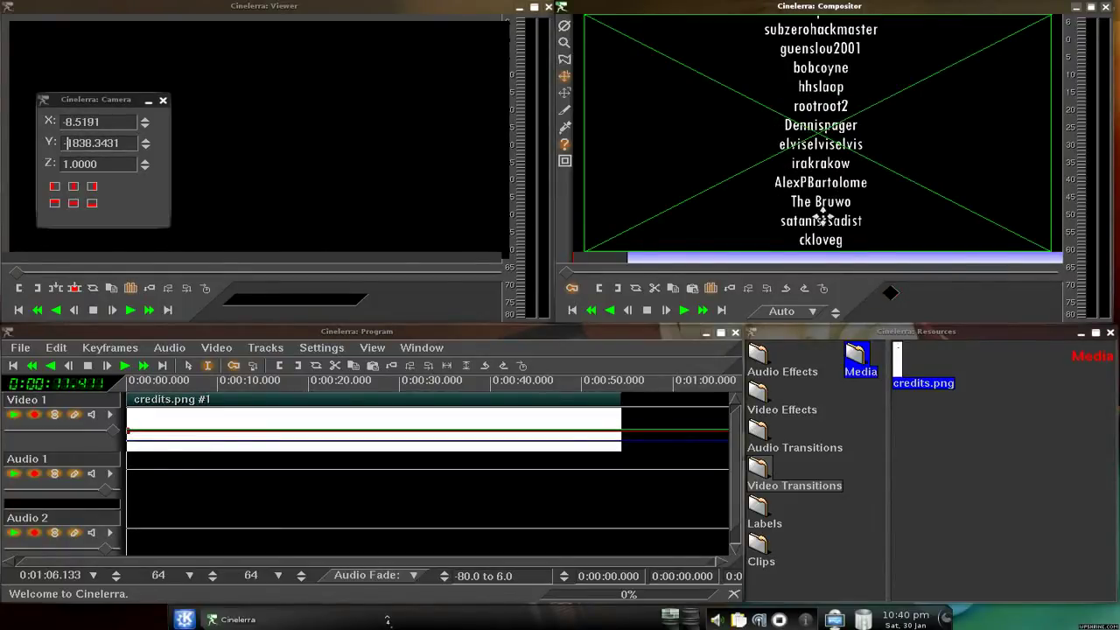
pyautogui.moveTo(819, 62); pyautogui.dragTo(824, 181)
pyautogui.moveTo(818, 65); pyautogui.dragTo(825, 200)
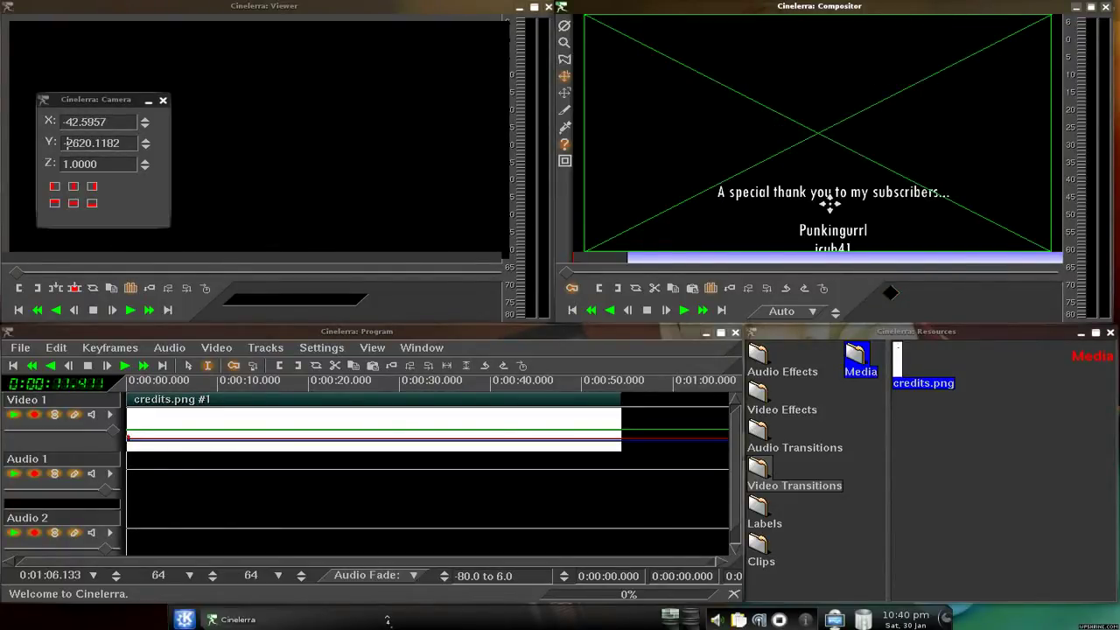
pyautogui.moveTo(828, 75); pyautogui.dragTo(828, 135)
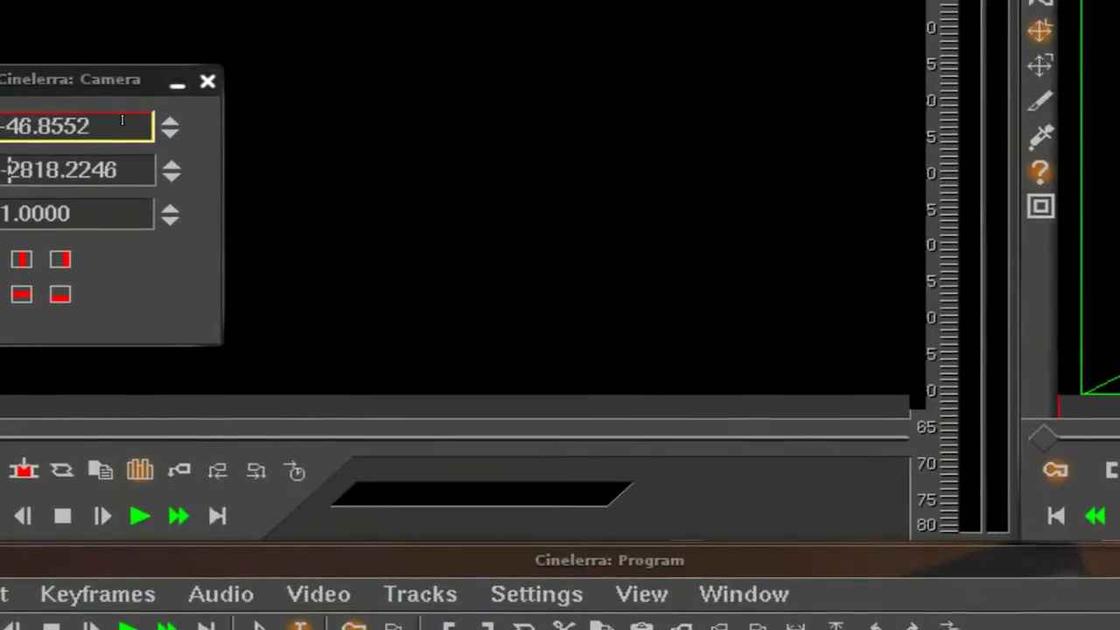
pyautogui.doubleClick(96, 122)
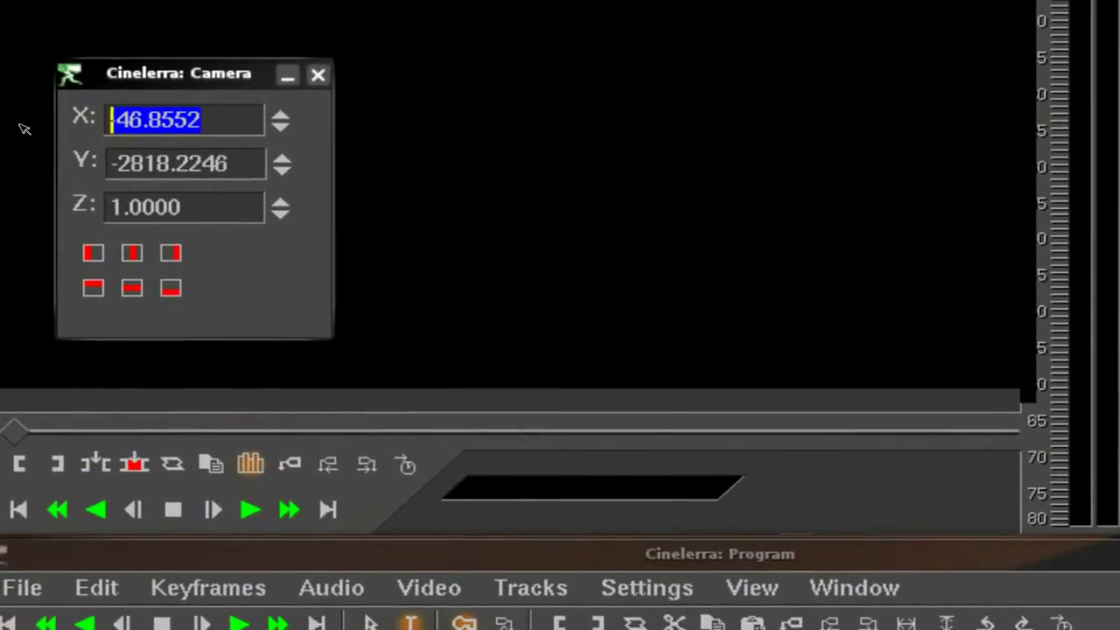
pyautogui.write('0')
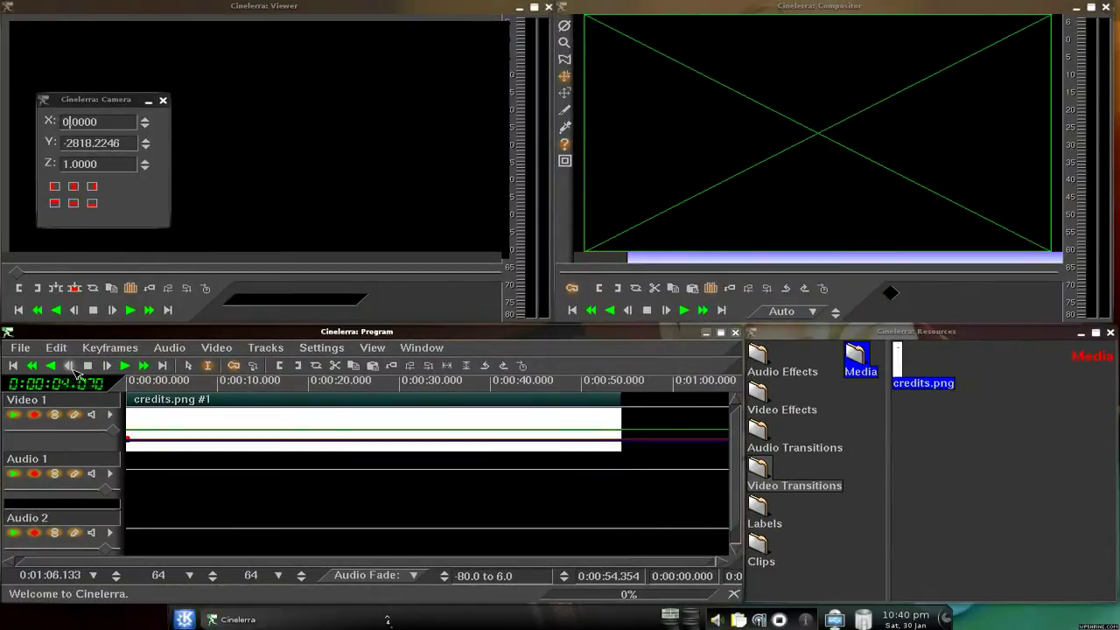
# At the clip end near 0:00:54, move the credits past the frame top with camera X 0, Y 1184.379
pyautogui.click(70, 367)
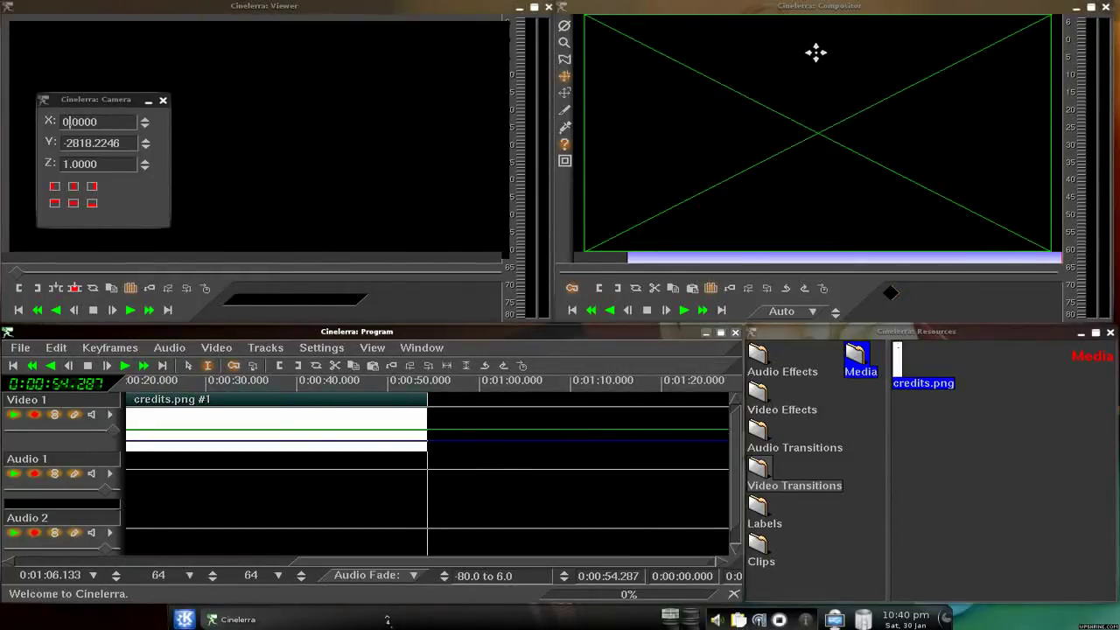
pyautogui.moveTo(816, 52); pyautogui.dragTo(806, 217)
pyautogui.moveTo(806, 77); pyautogui.dragTo(805, 237)
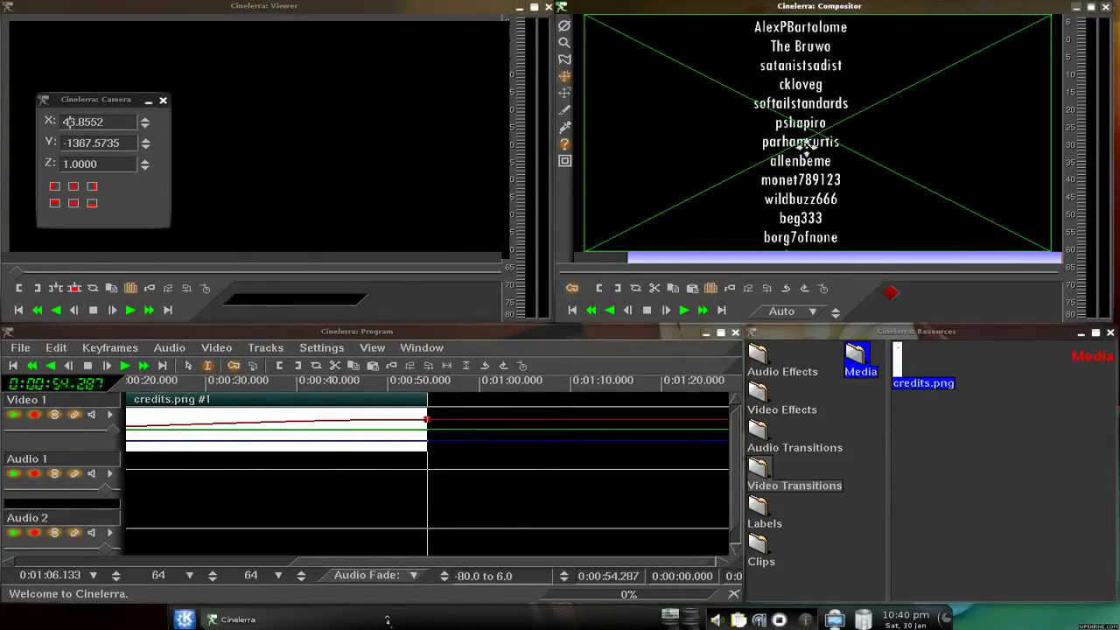
pyautogui.moveTo(816, 68); pyautogui.dragTo(829, 175)
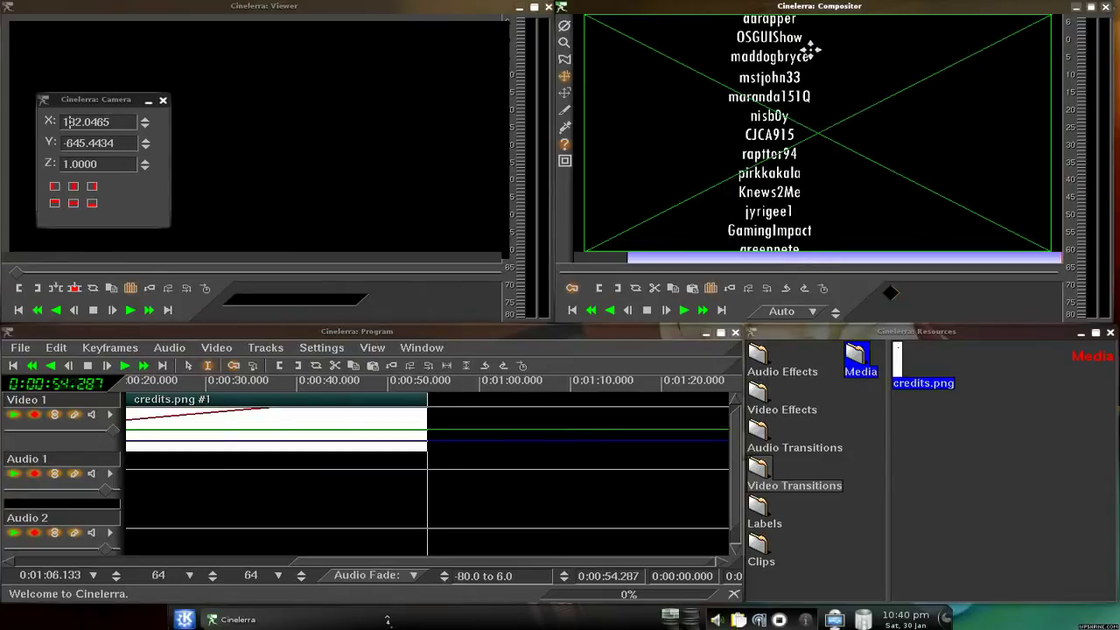
pyautogui.moveTo(808, 44); pyautogui.dragTo(808, 193)
pyautogui.moveTo(807, 120); pyautogui.dragTo(785, 206)
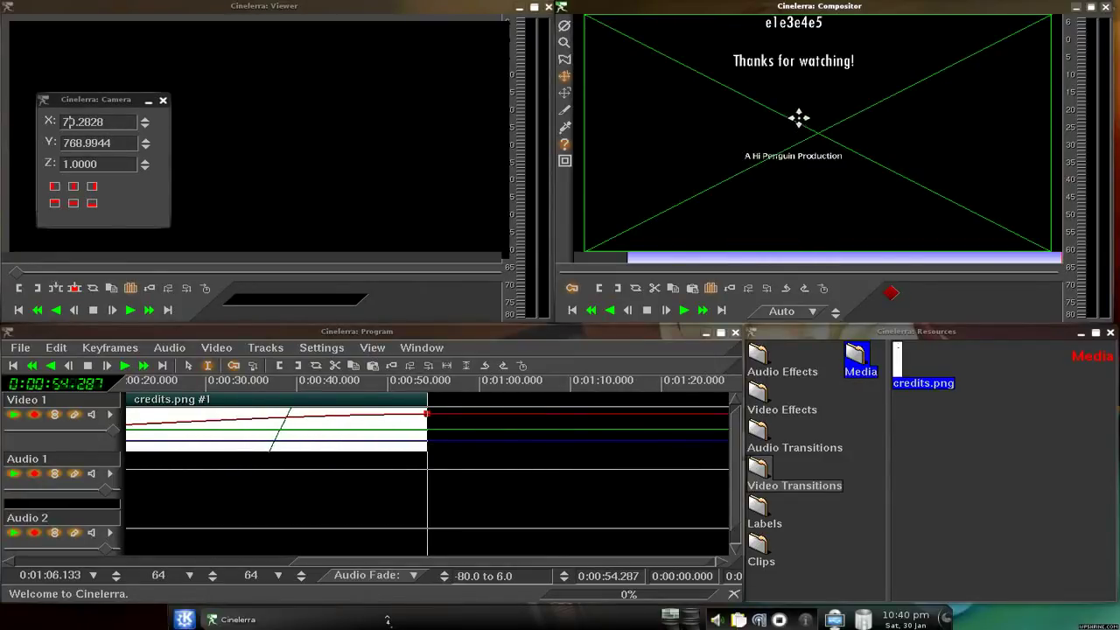
pyautogui.moveTo(812, 66); pyautogui.dragTo(813, 204)
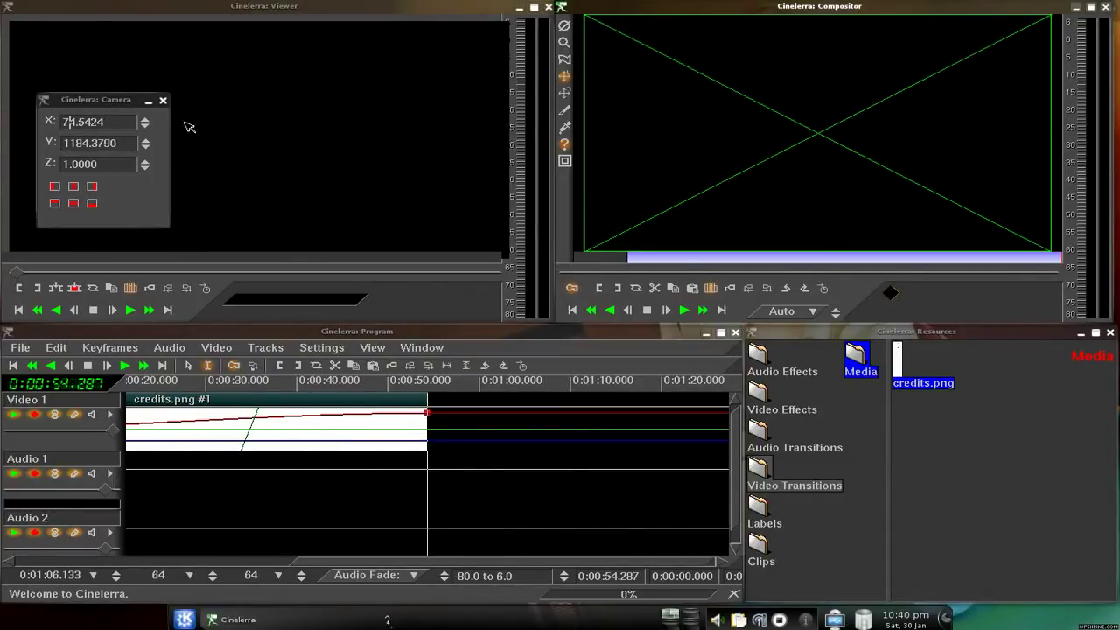
pyautogui.moveTo(109, 123); pyautogui.dragTo(15, 106)
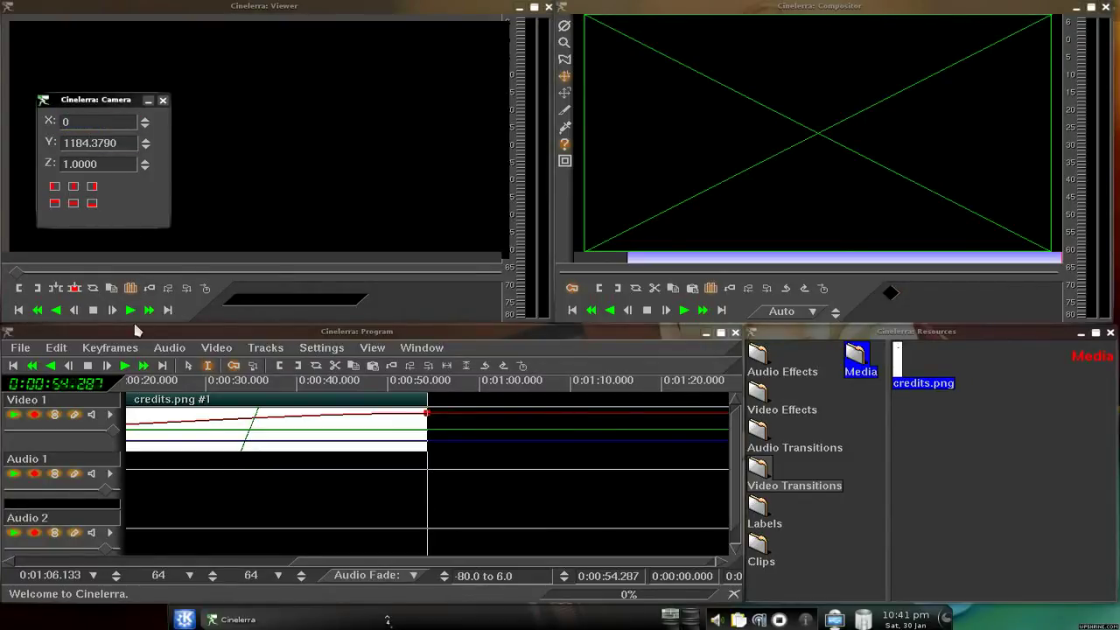
pyautogui.press('Return')
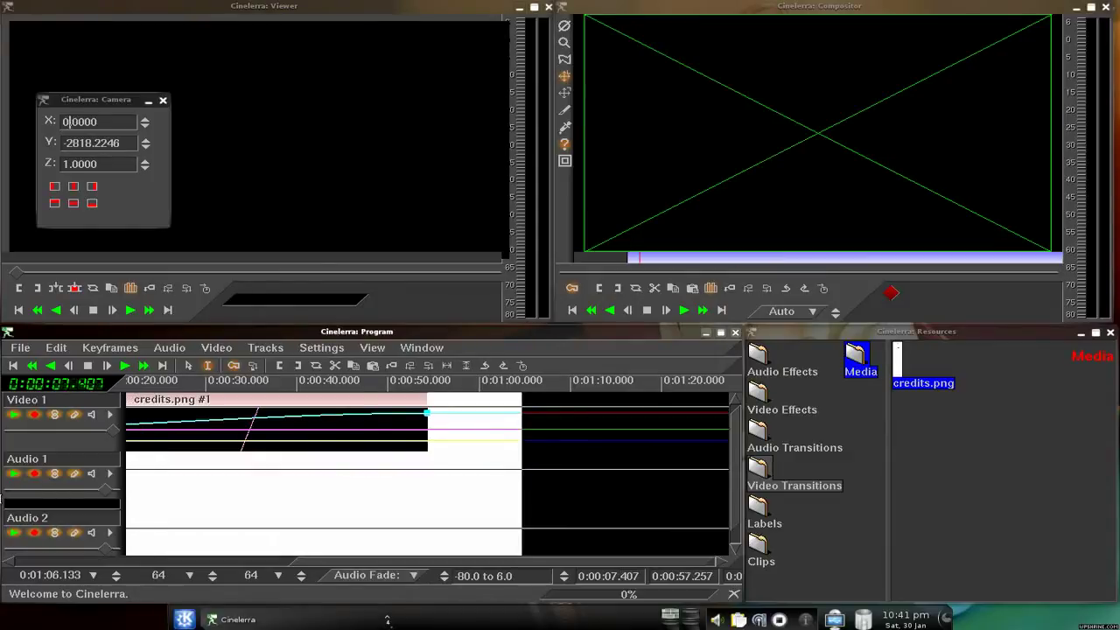
# Straighten the camera keyframe curves for linear scrolling, then rewind and play the credits
pyautogui.click(110, 349)
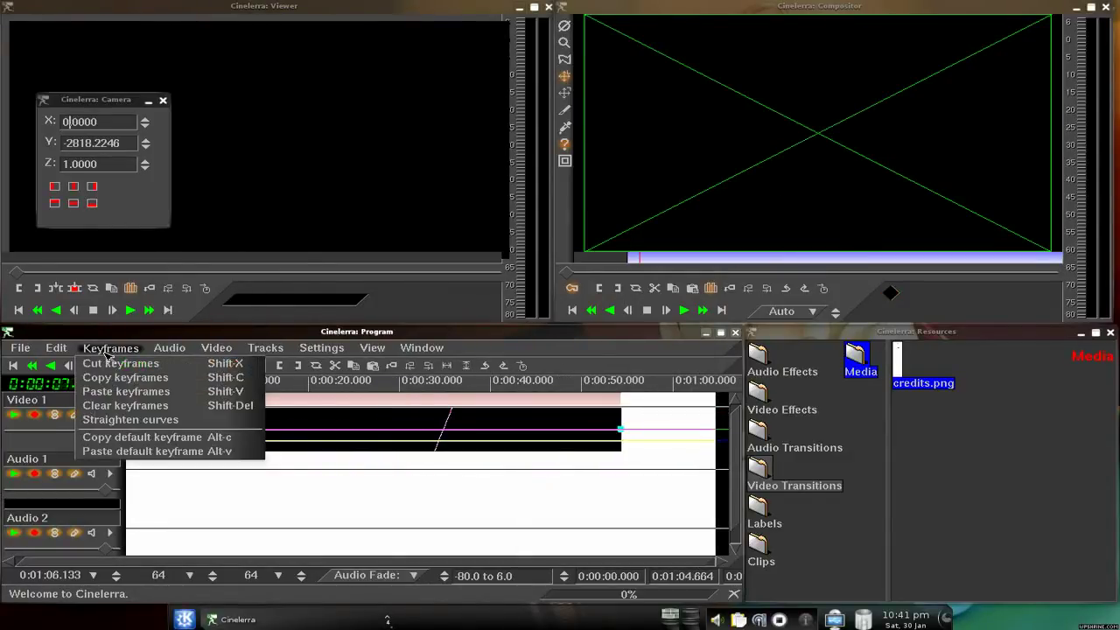
pyautogui.click(123, 420)
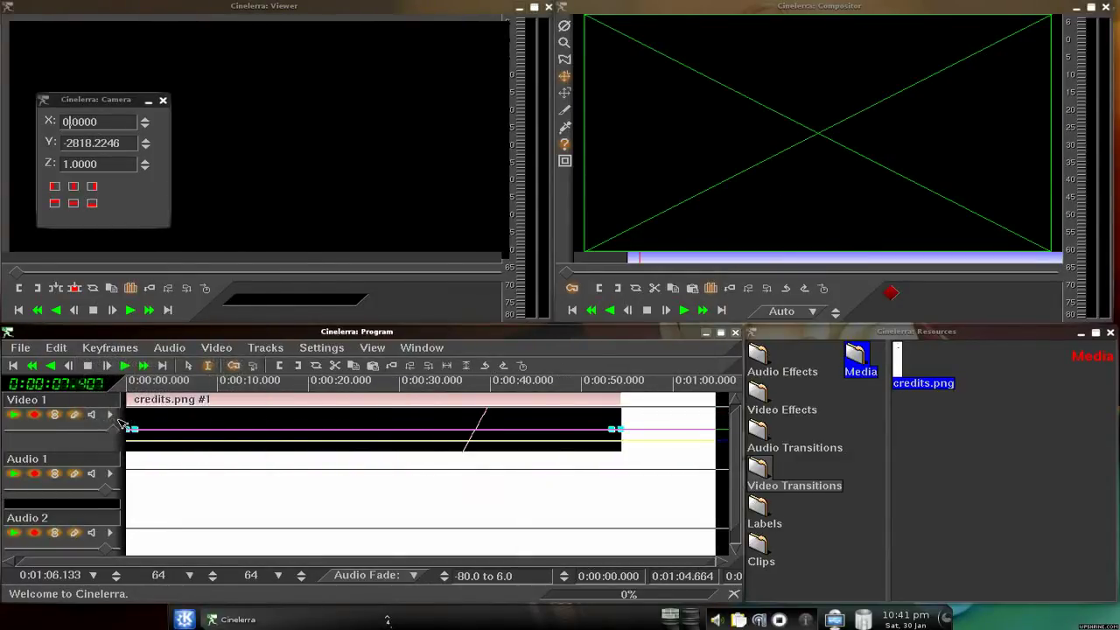
pyautogui.click(19, 368)
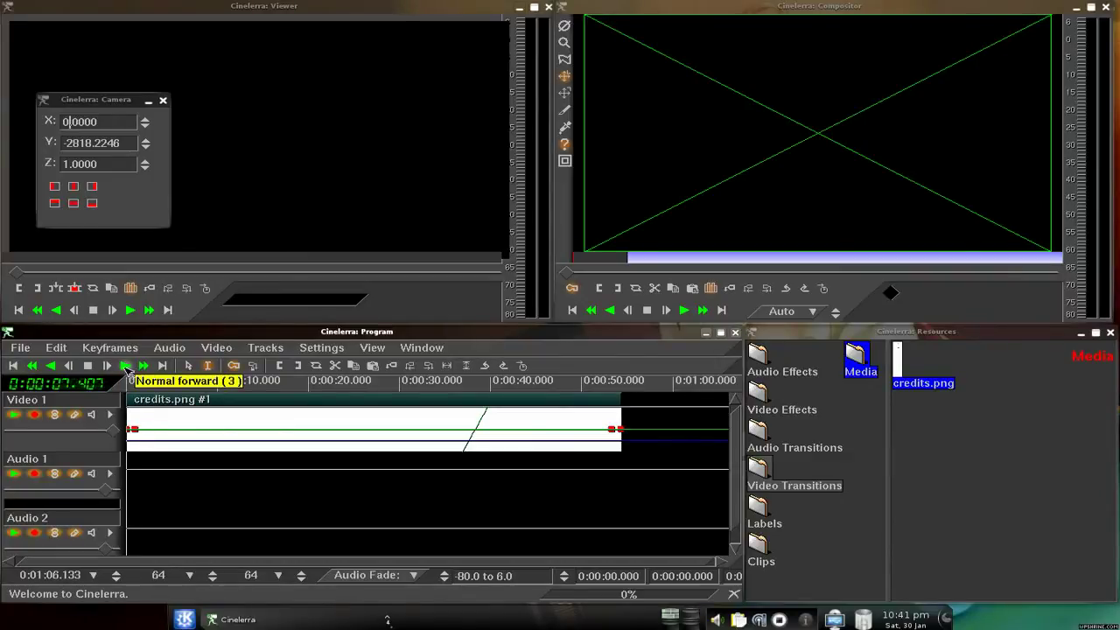
pyautogui.click(127, 367)
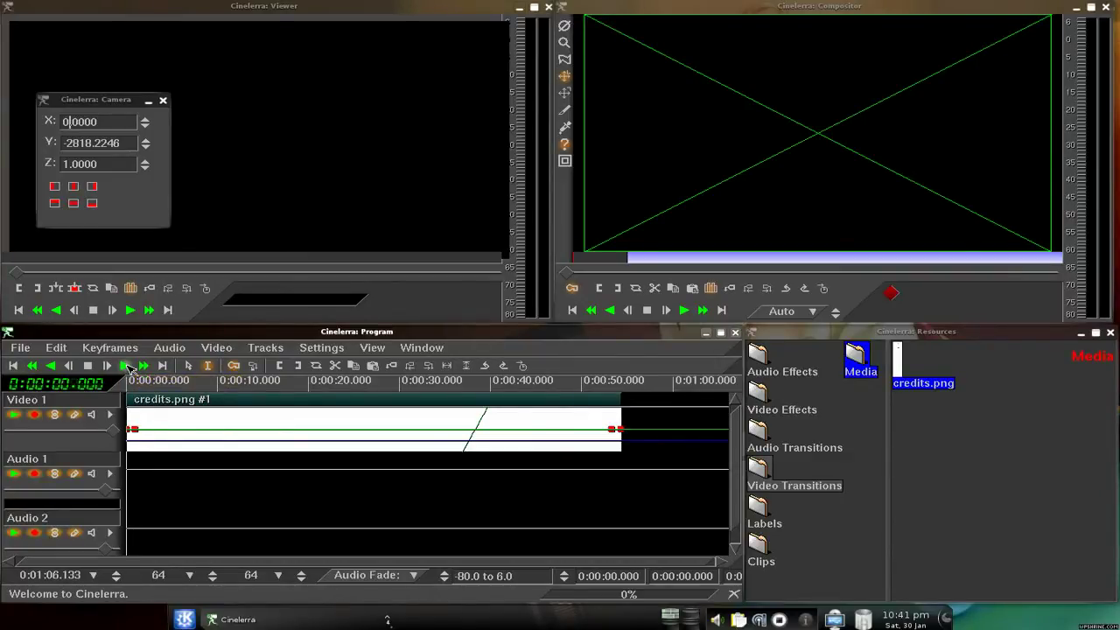